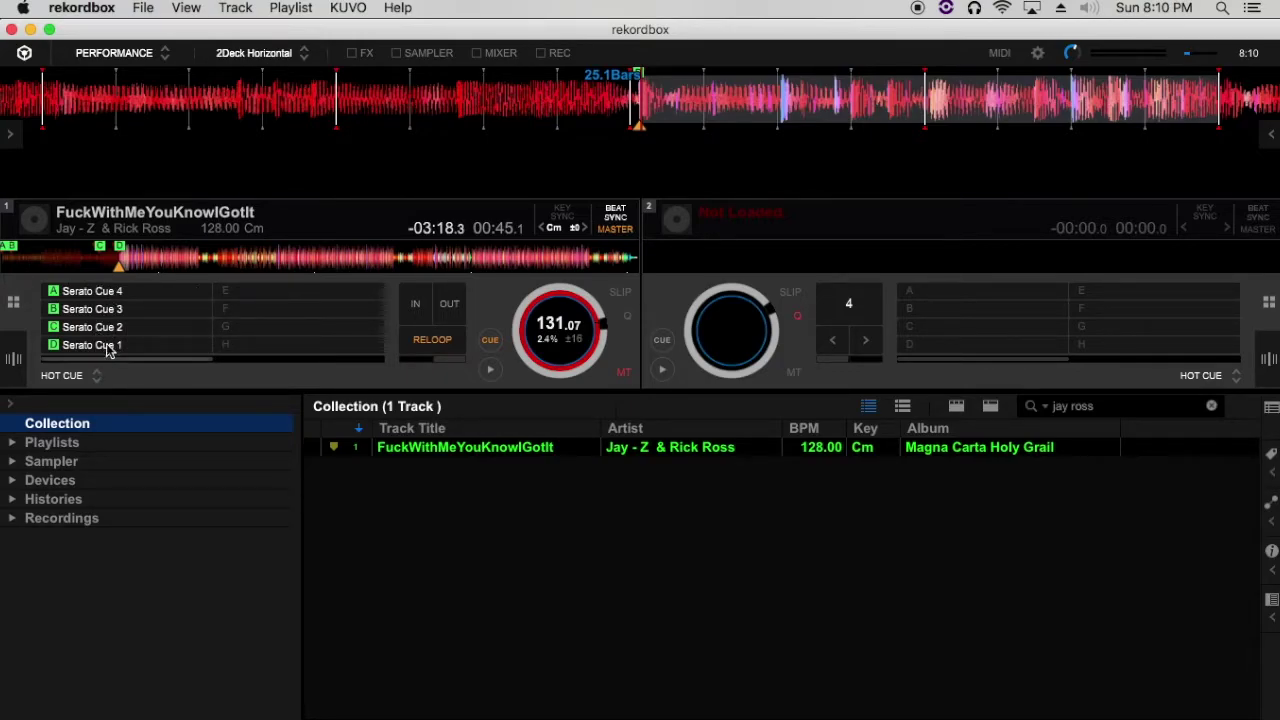
Open deck 1's pad mode selector, currently set to HOT CUE
{"action": "left_click", "coordinate": [98, 378]}
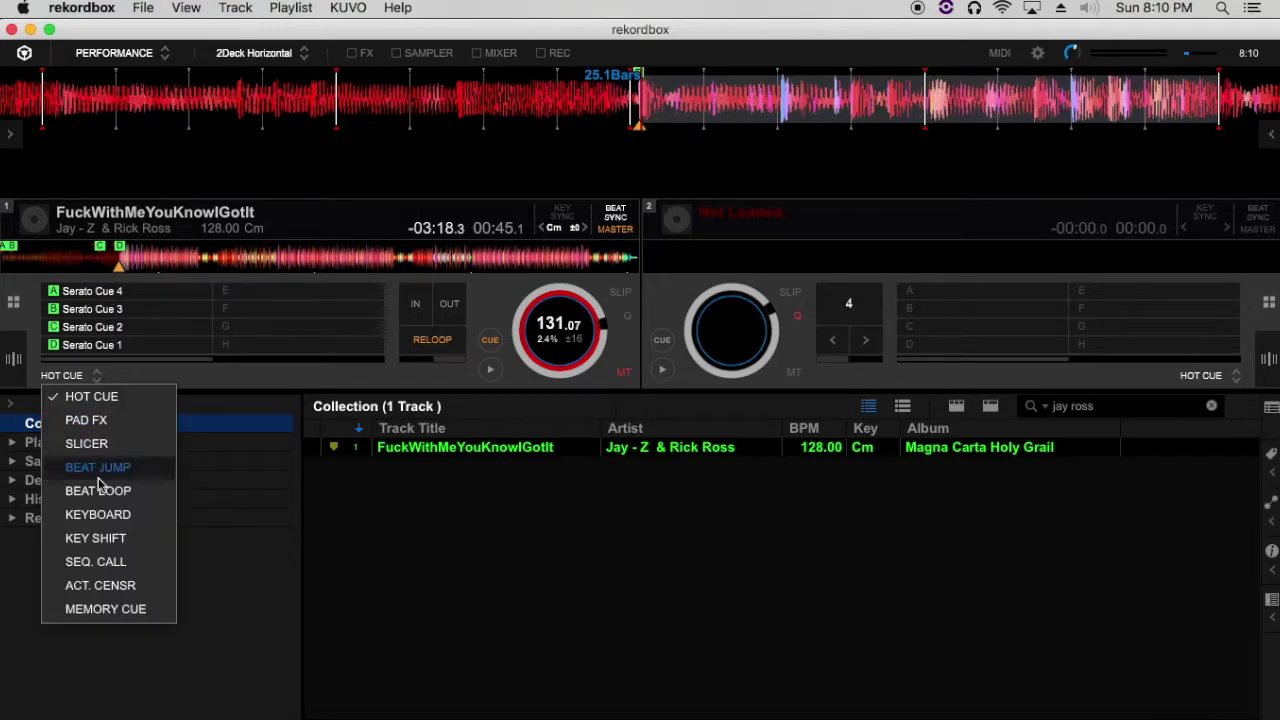
Switch deck 1's pads to KEYBOARD mode, page through the key pads, and return to +12…+5
{"action": "left_click", "coordinate": [105, 516]}
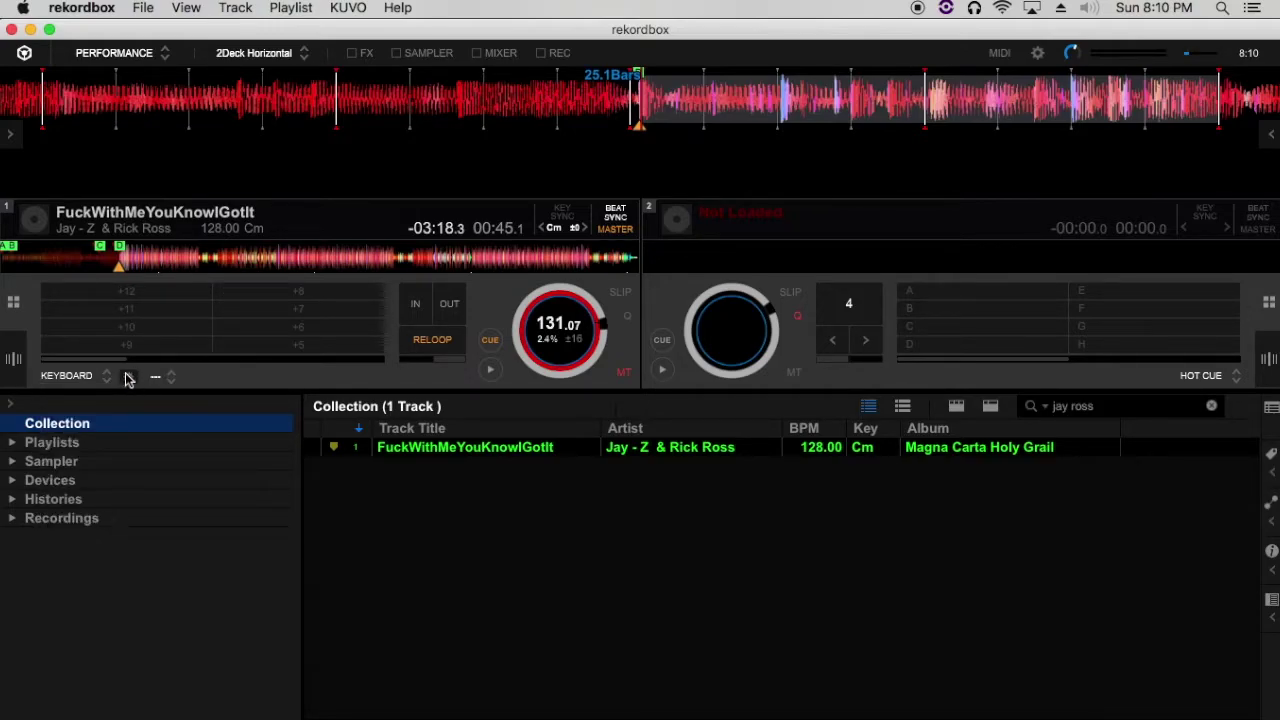
{"action": "left_click_drag", "start_coordinate": [134, 362], "coordinate": [178, 371]}
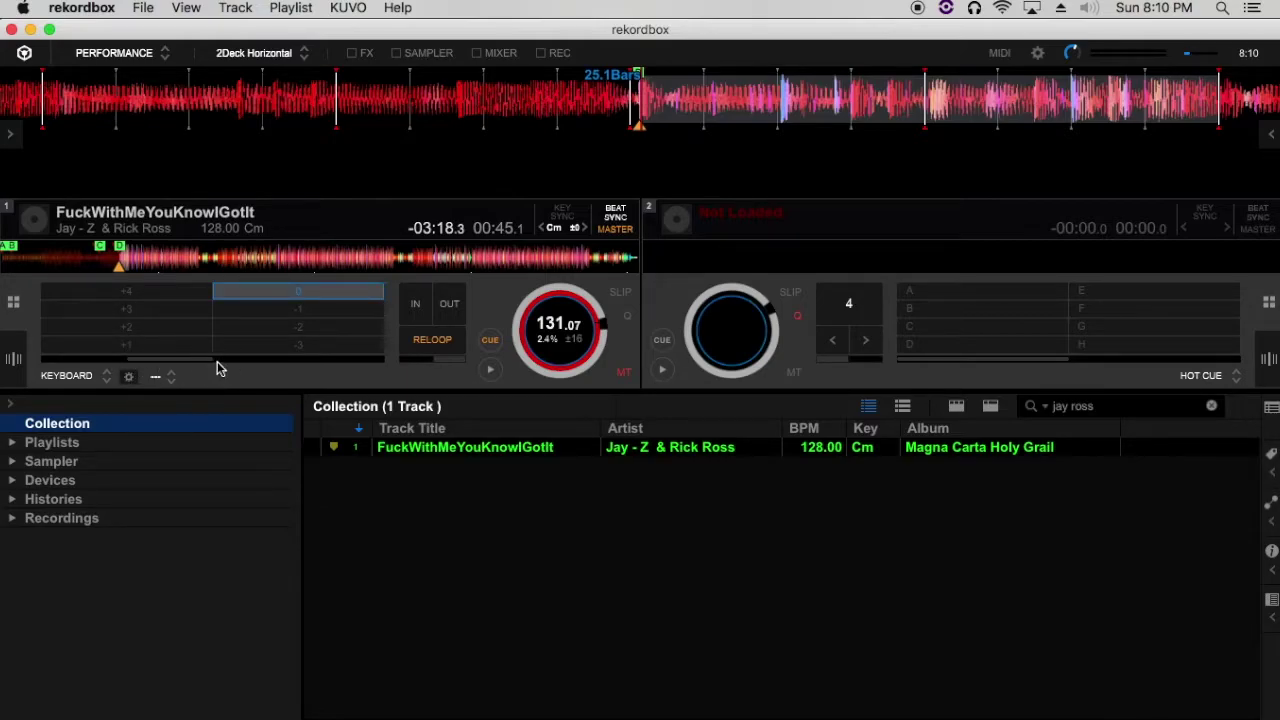
{"action": "left_click", "coordinate": [248, 367]}
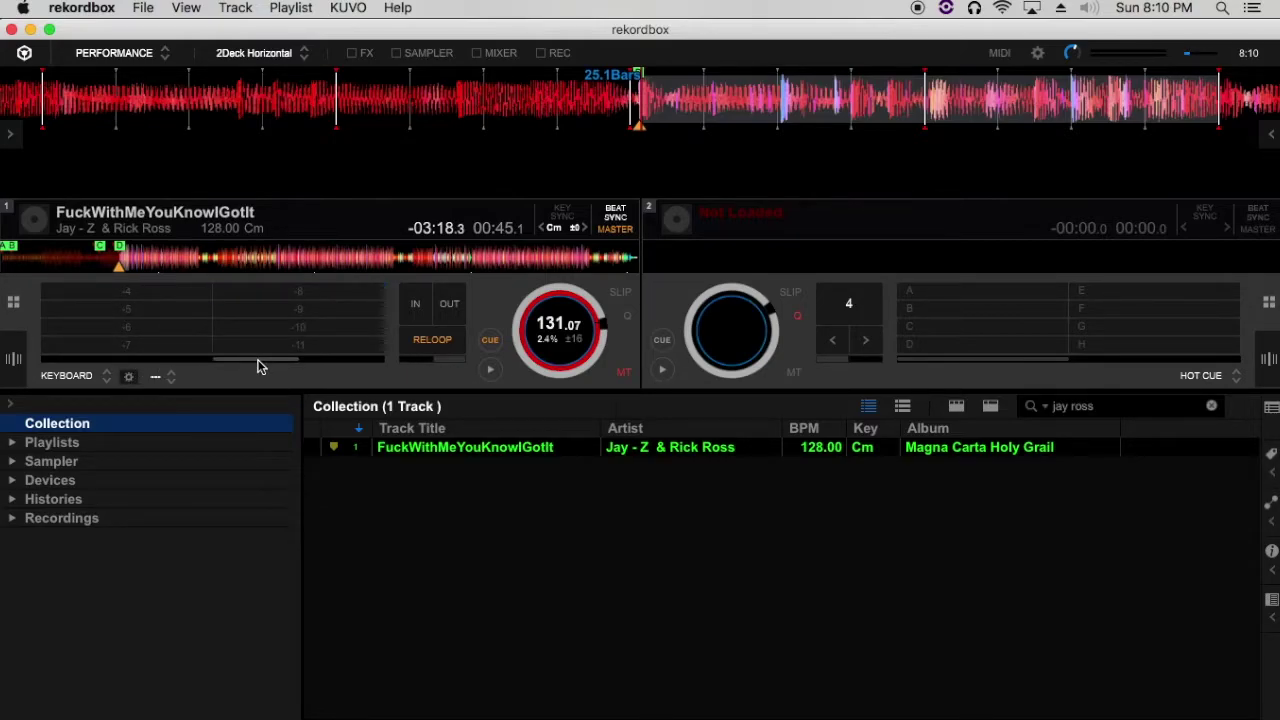
{"action": "left_click", "coordinate": [323, 366]}
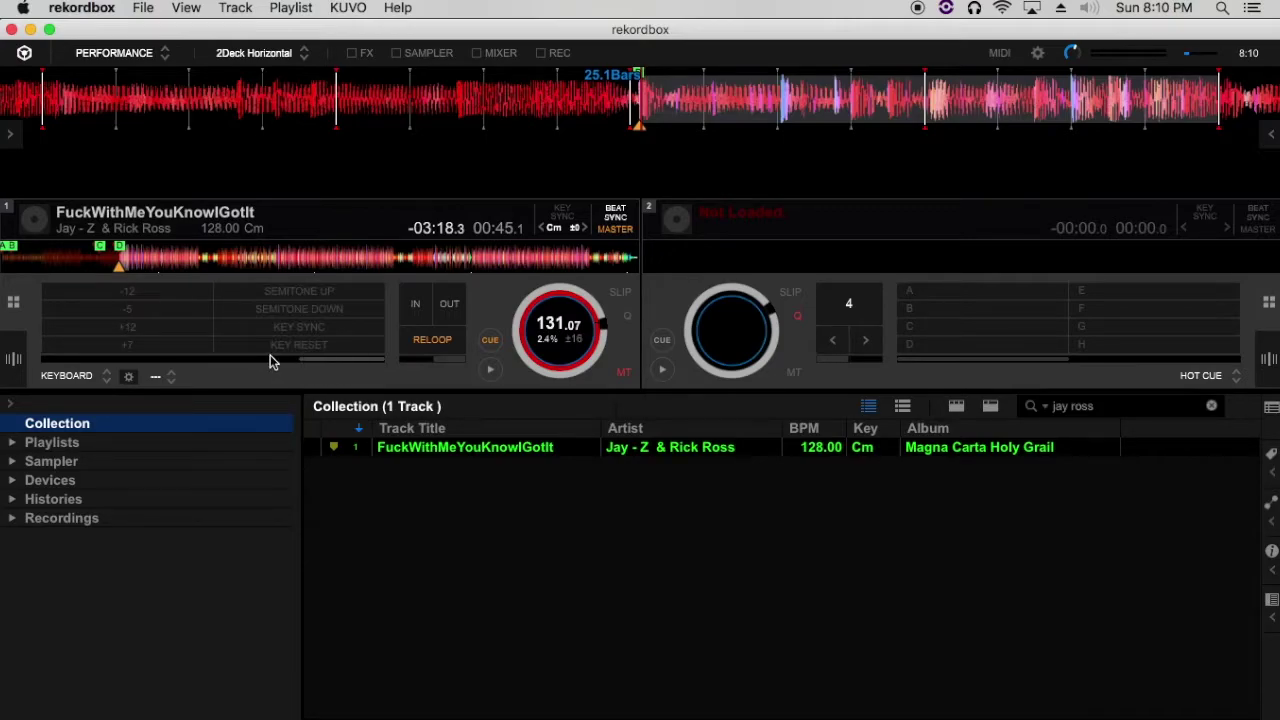
{"action": "left_click", "coordinate": [266, 364]}
{"action": "left_click", "coordinate": [200, 367]}
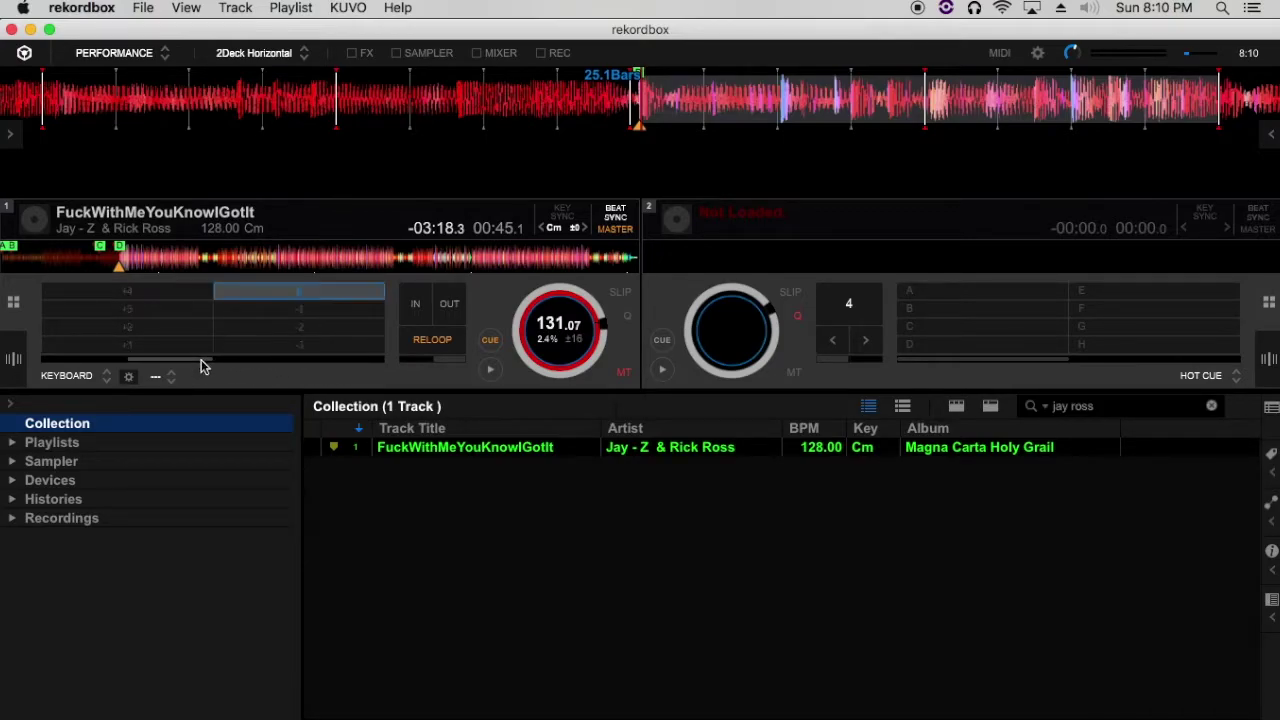
{"action": "left_click", "coordinate": [118, 360]}
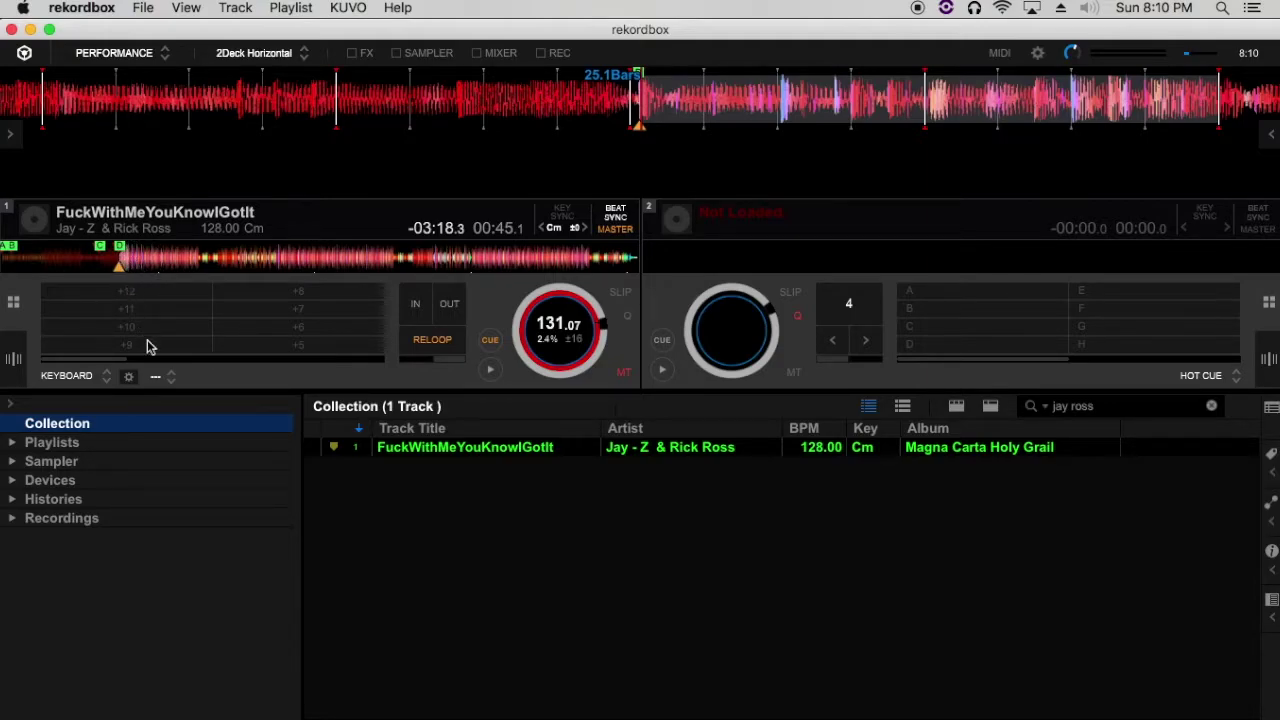
Move deck 1's playback position back to 00:45.1
{"action": "left_click", "coordinate": [119, 254]}
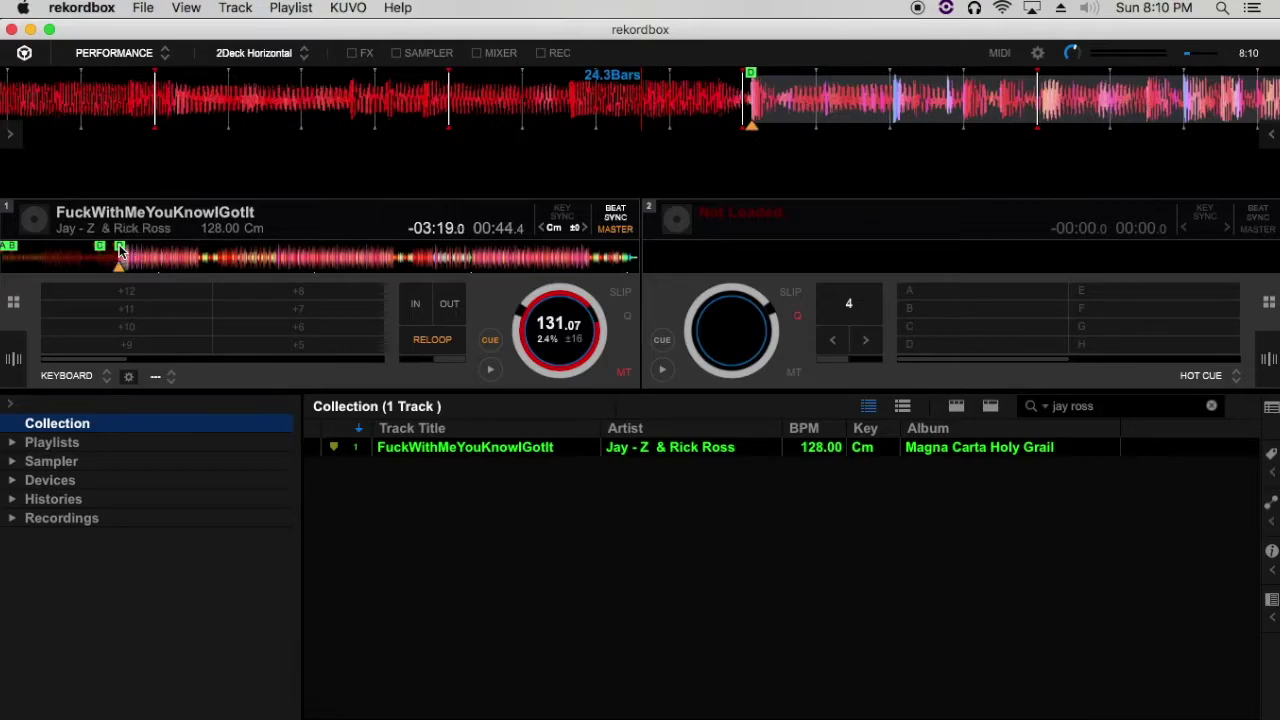
{"action": "left_click_drag", "start_coordinate": [750, 102], "coordinate": [634, 108]}
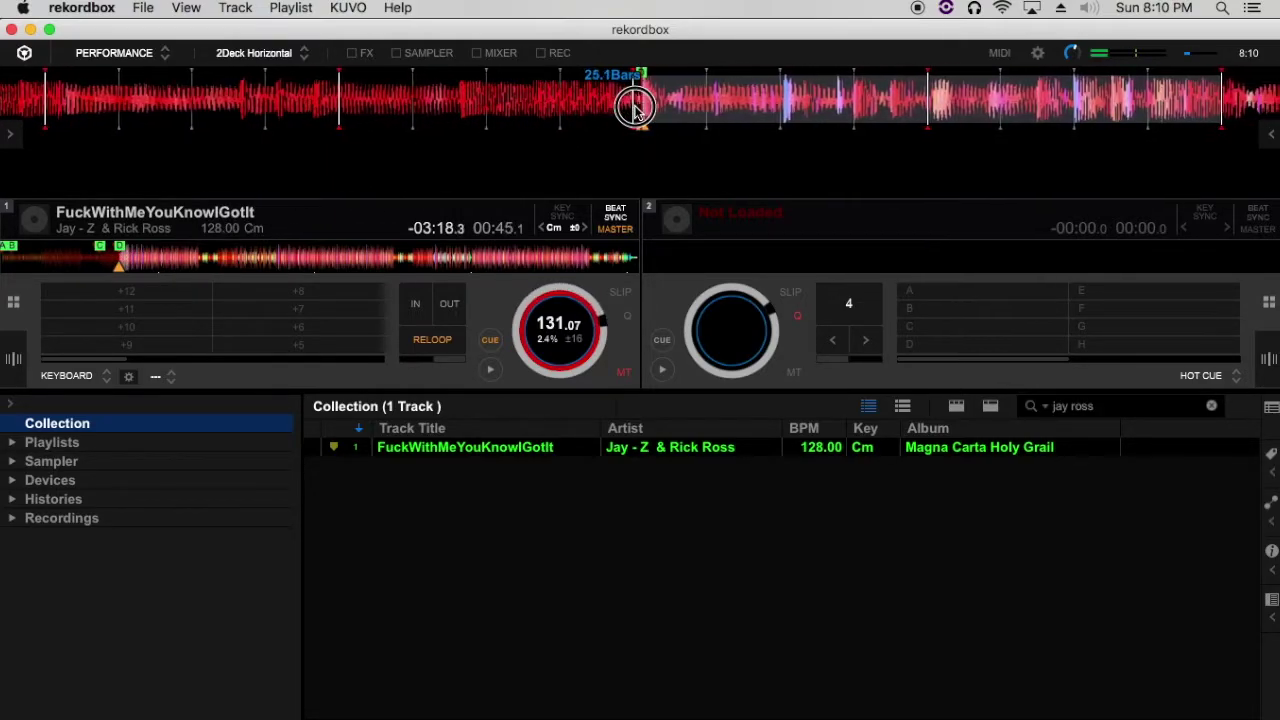
{"action": "left_click", "coordinate": [171, 382]}
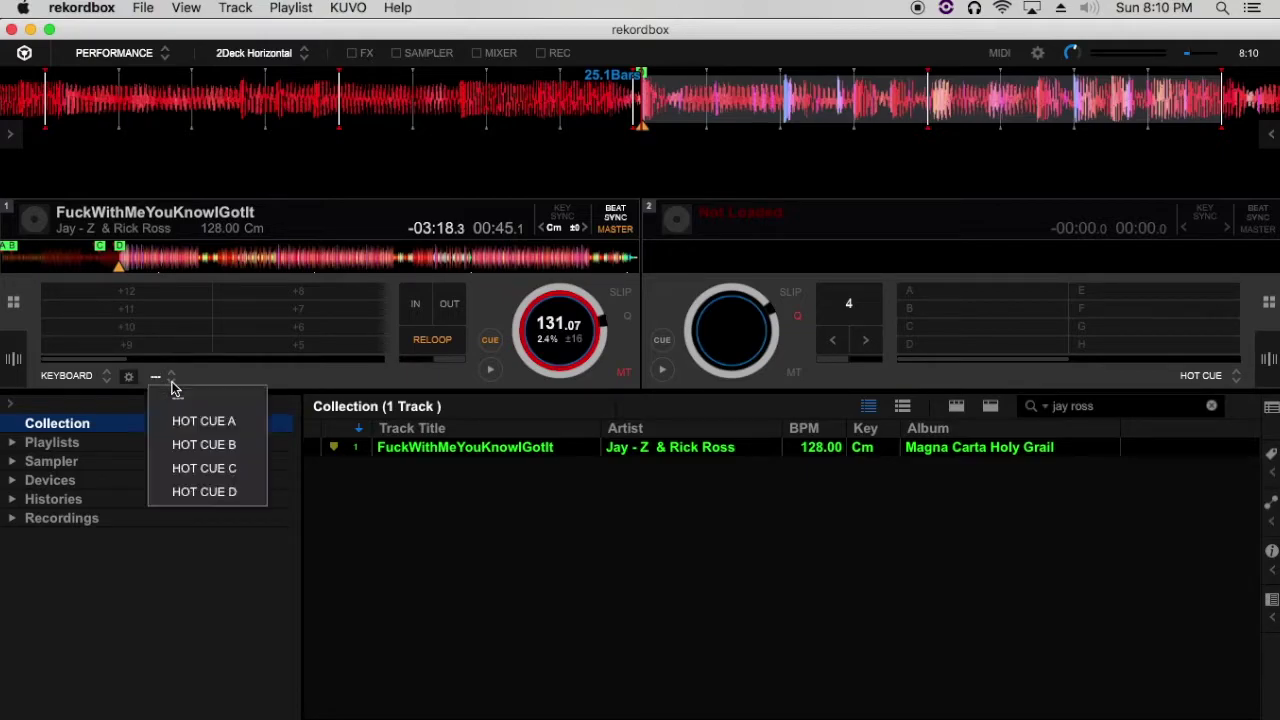
Link the keyboard pads to HOT CUE D and play it at +11 down to +5 semitones
{"action": "left_click", "coordinate": [215, 493]}
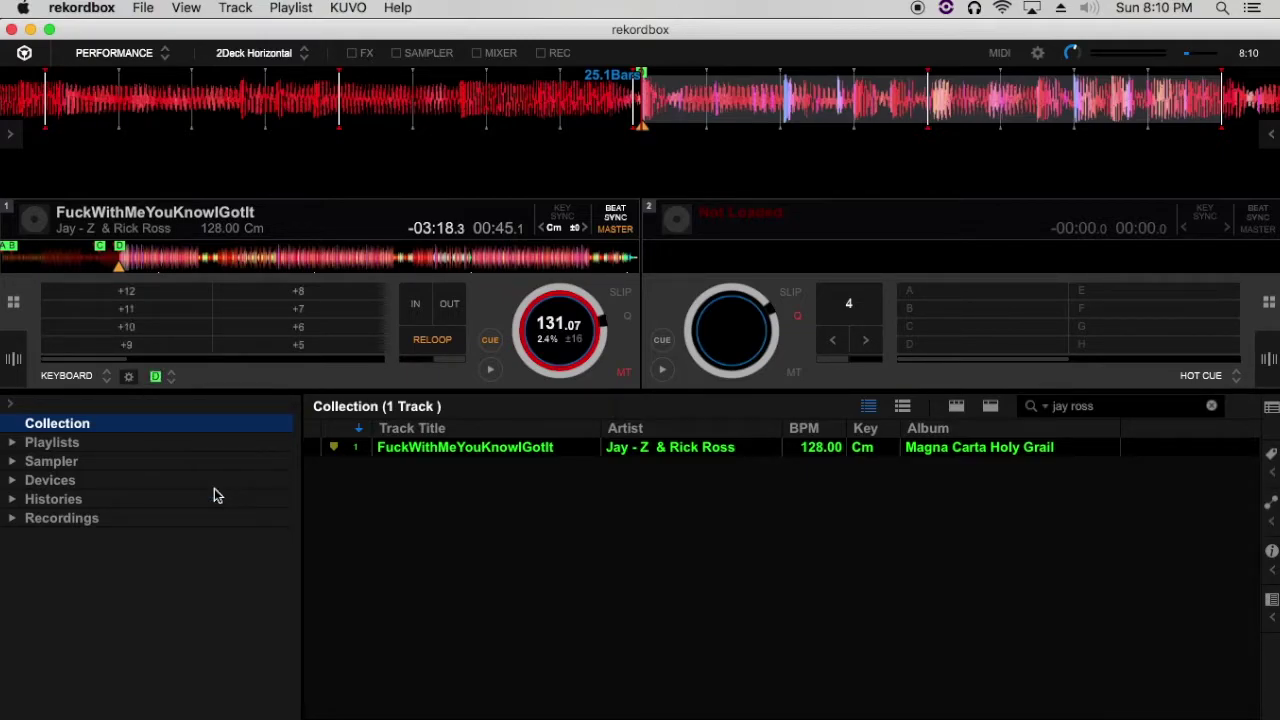
{"action": "left_click", "coordinate": [152, 310]}
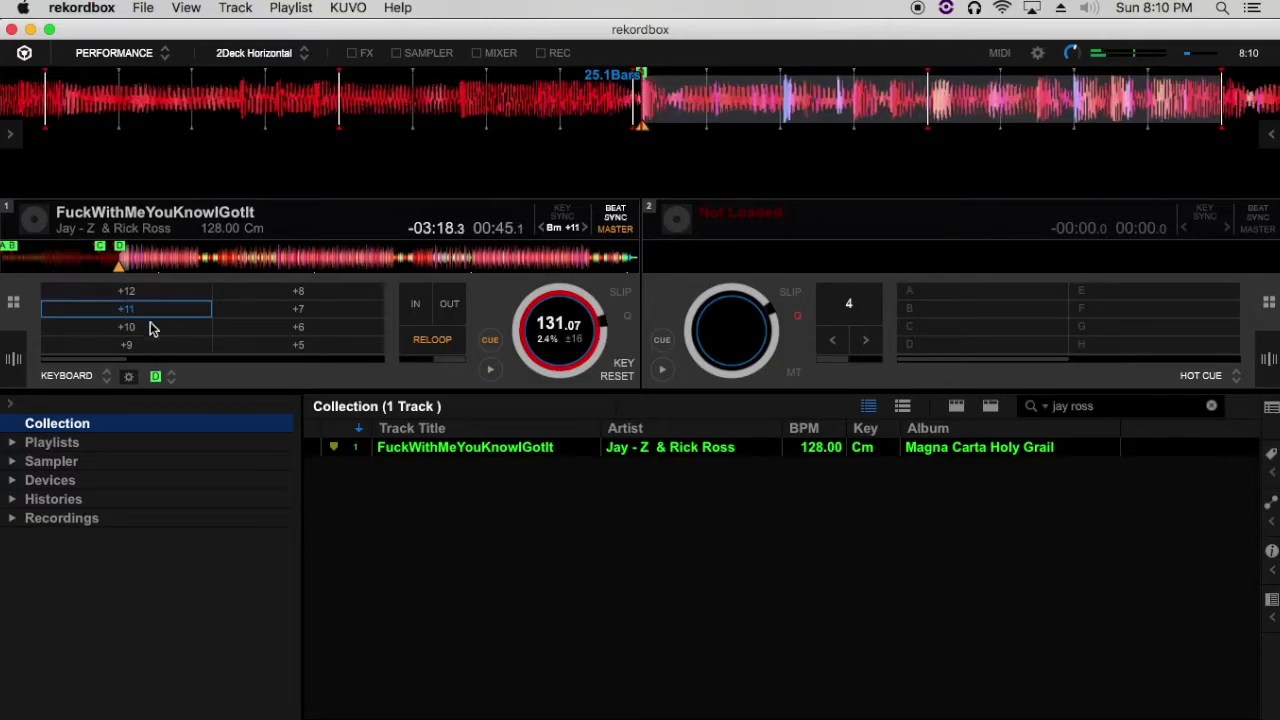
{"action": "left_click", "coordinate": [163, 327]}
{"action": "left_click", "coordinate": [172, 345]}
{"action": "left_click", "coordinate": [263, 290]}
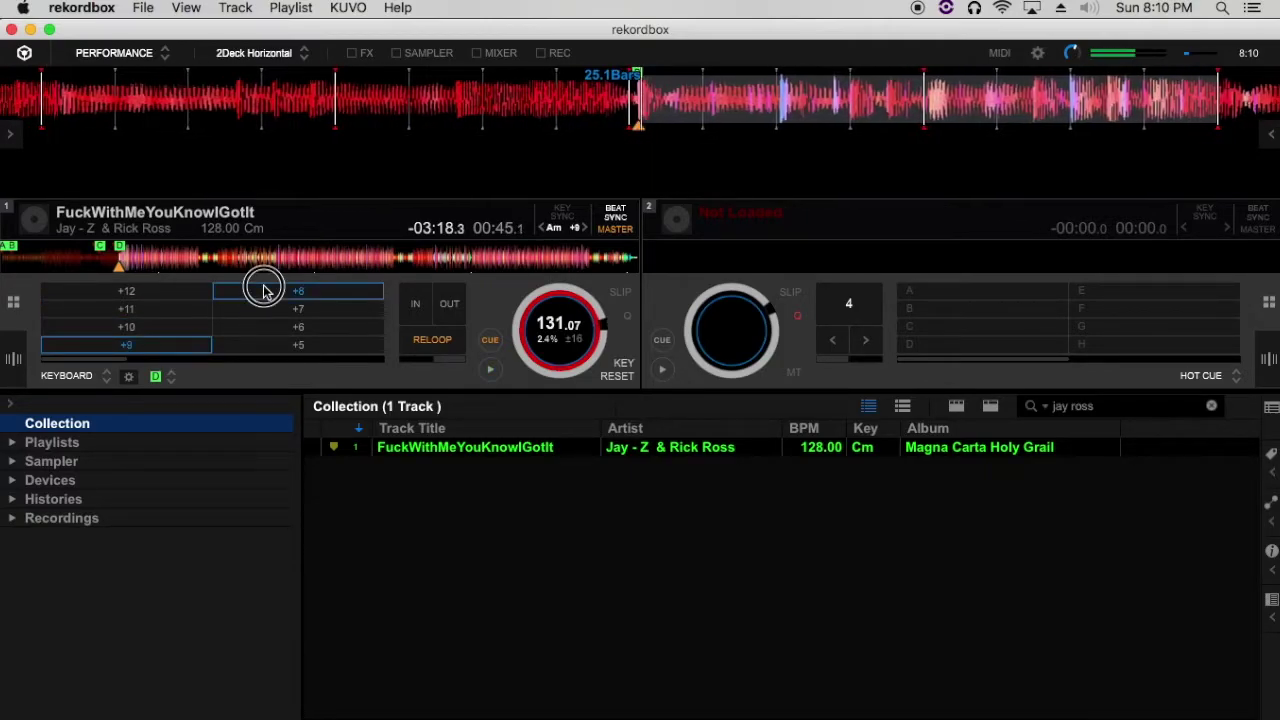
{"action": "left_click", "coordinate": [265, 310]}
{"action": "left_click", "coordinate": [266, 327]}
{"action": "left_click", "coordinate": [268, 350]}
Play hot cue D at -1, -2, -3 and -6 semitones, leaving the key at F#m -6
{"action": "left_click", "coordinate": [137, 360]}
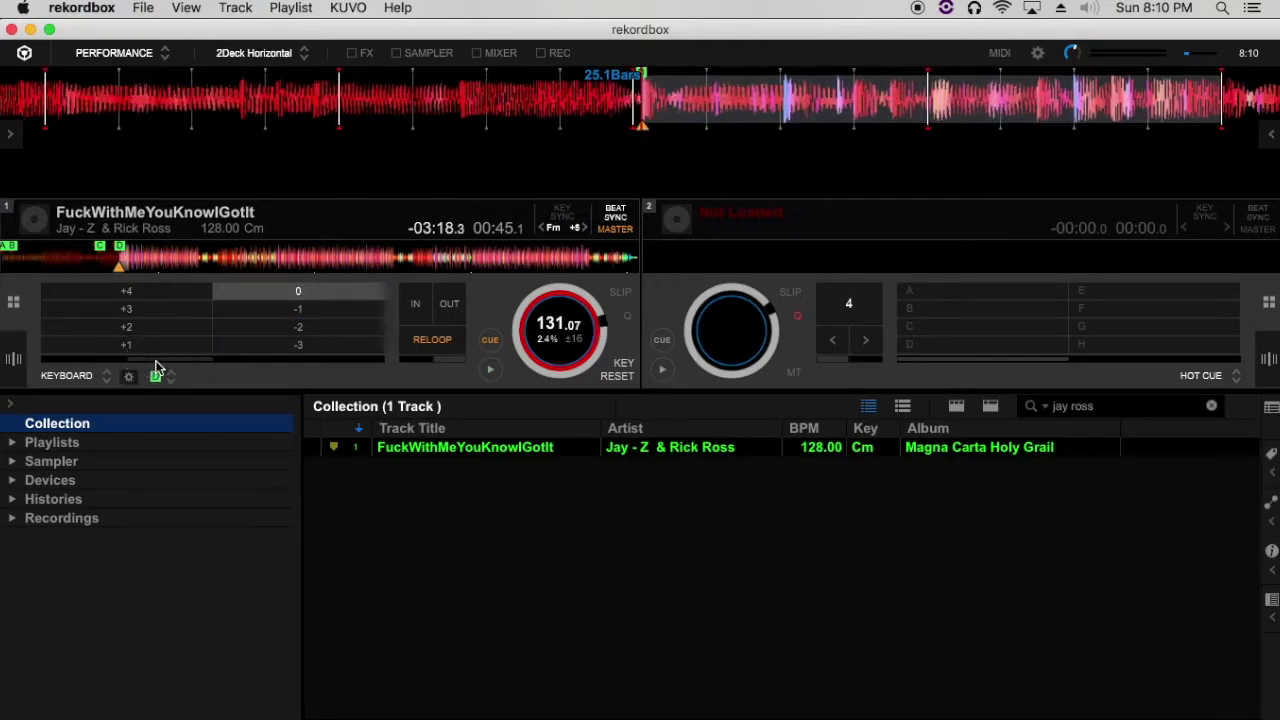
{"action": "left_click", "coordinate": [240, 310]}
{"action": "left_click", "coordinate": [250, 327]}
{"action": "left_click", "coordinate": [253, 345]}
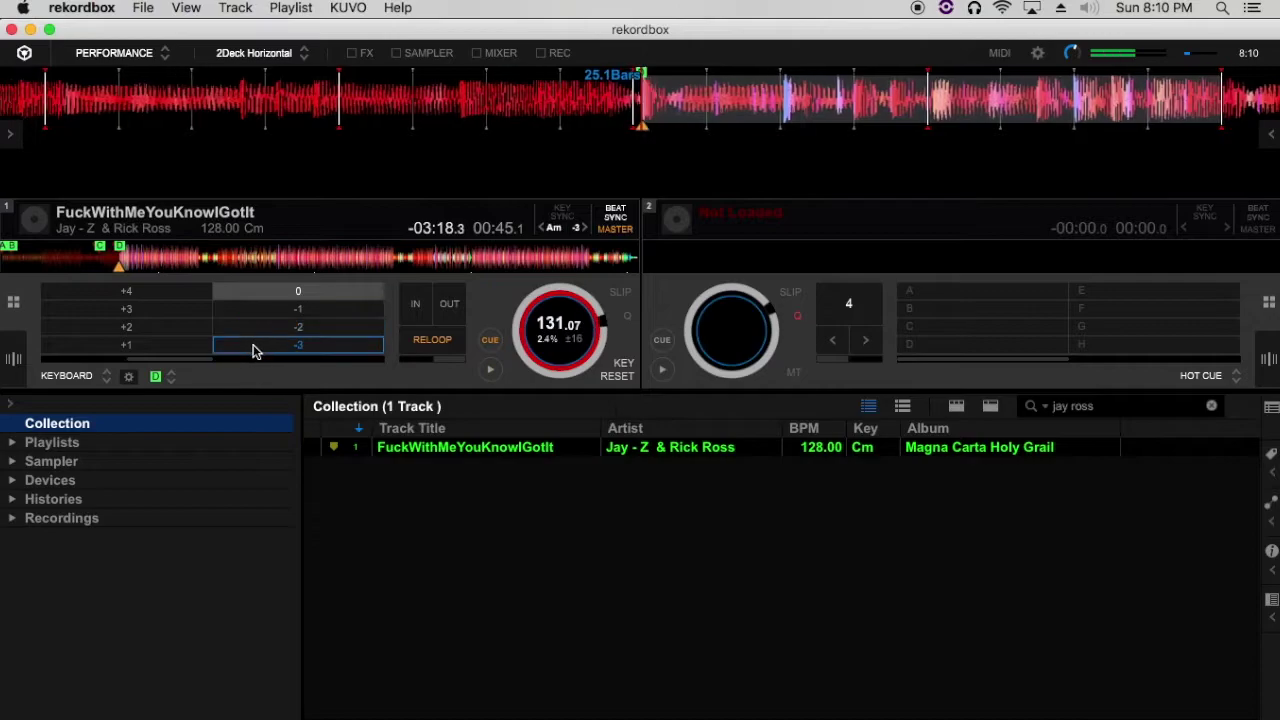
{"action": "left_click_drag", "start_coordinate": [189, 361], "coordinate": [262, 360]}
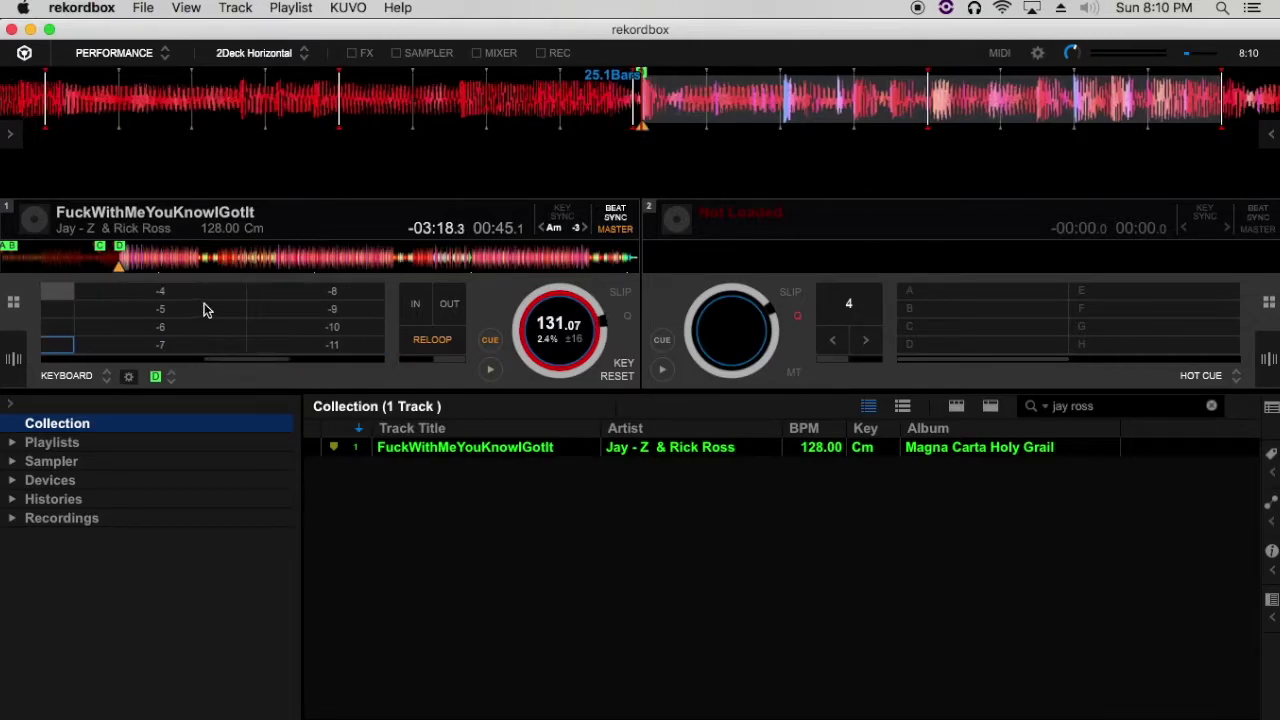
{"action": "left_click", "coordinate": [205, 327]}
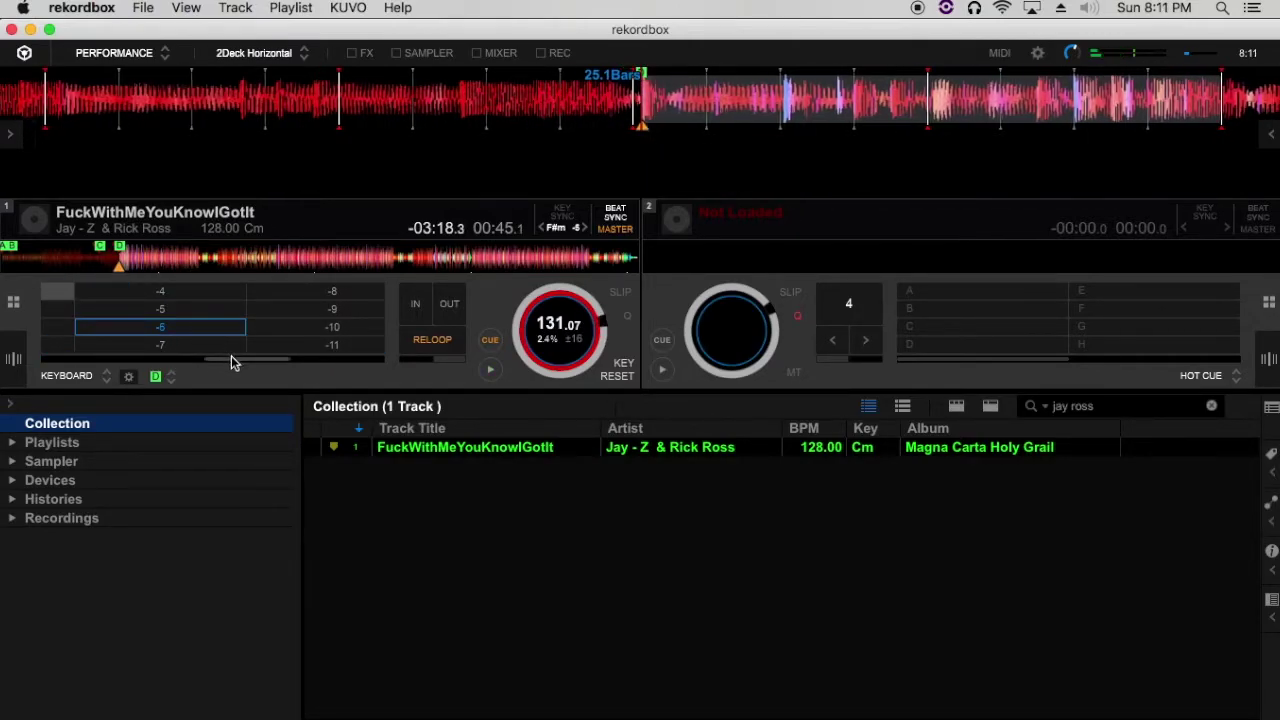
{"action": "left_click_drag", "start_coordinate": [232, 362], "coordinate": [73, 372]}
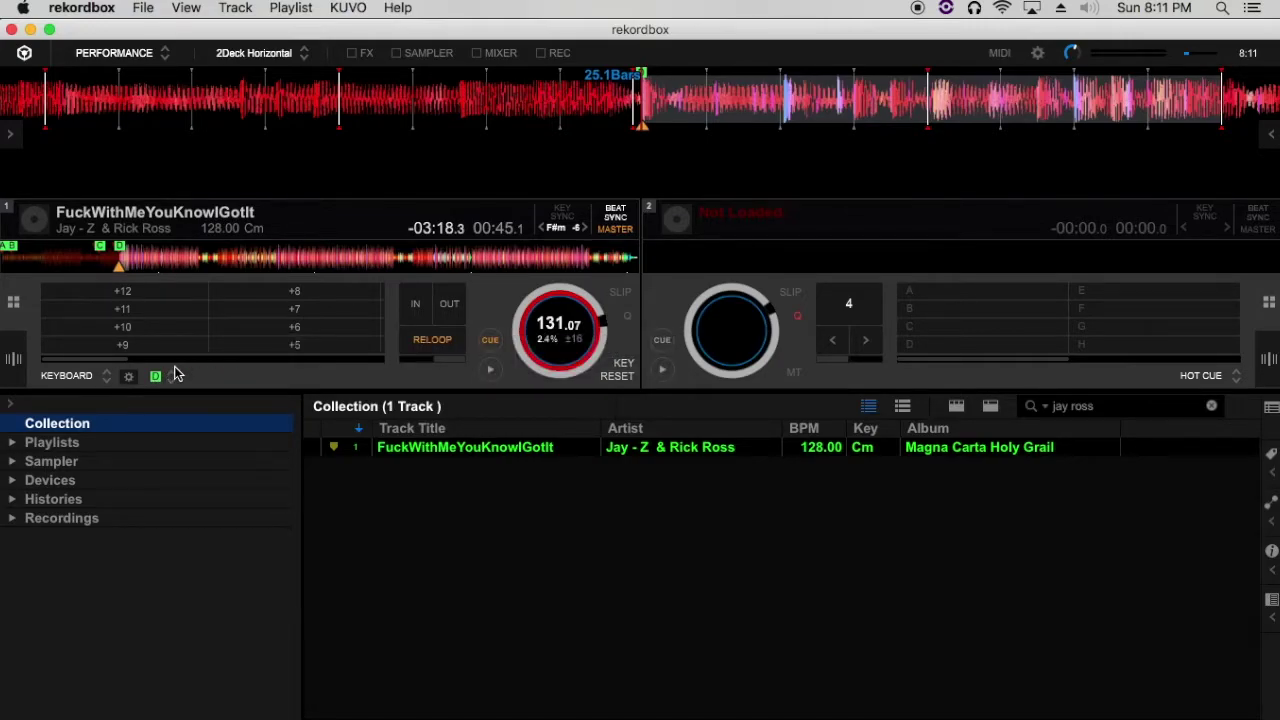
Start deck 1 playing and trigger hot cue D at +12 down to +5 semitones
{"action": "left_click", "coordinate": [490, 369]}
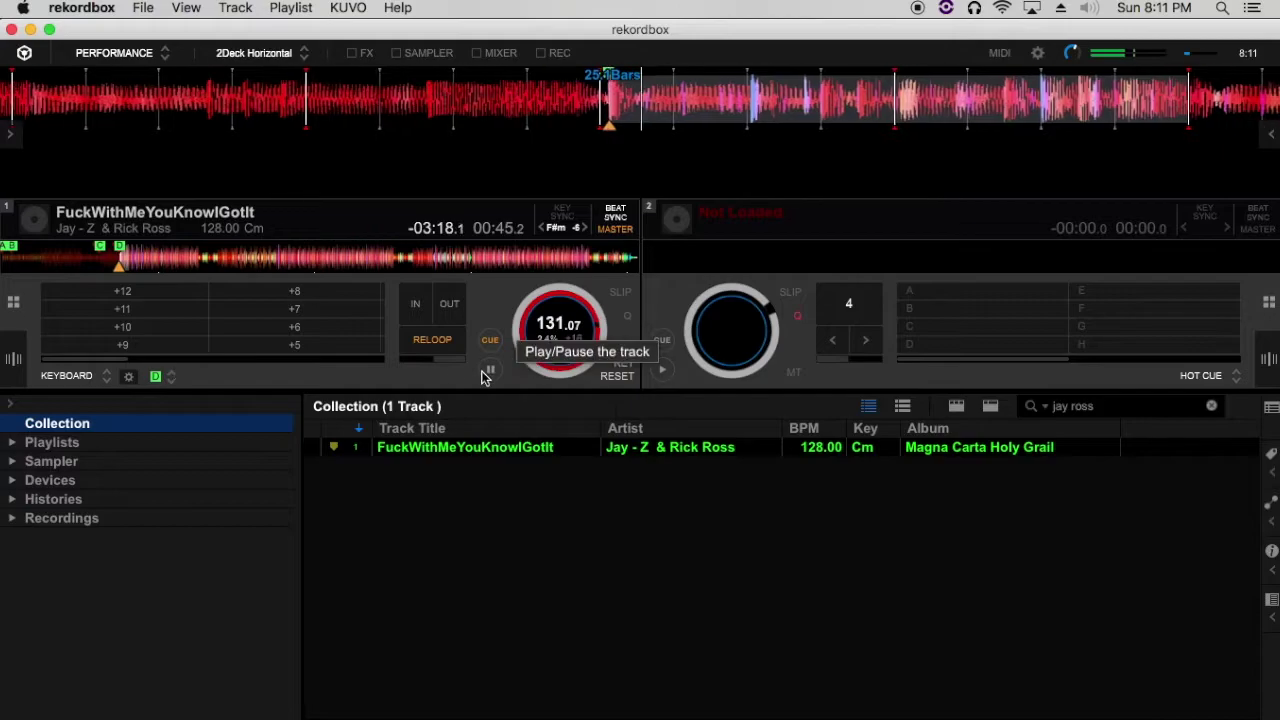
{"action": "left_click", "coordinate": [173, 297]}
{"action": "left_click", "coordinate": [172, 309]}
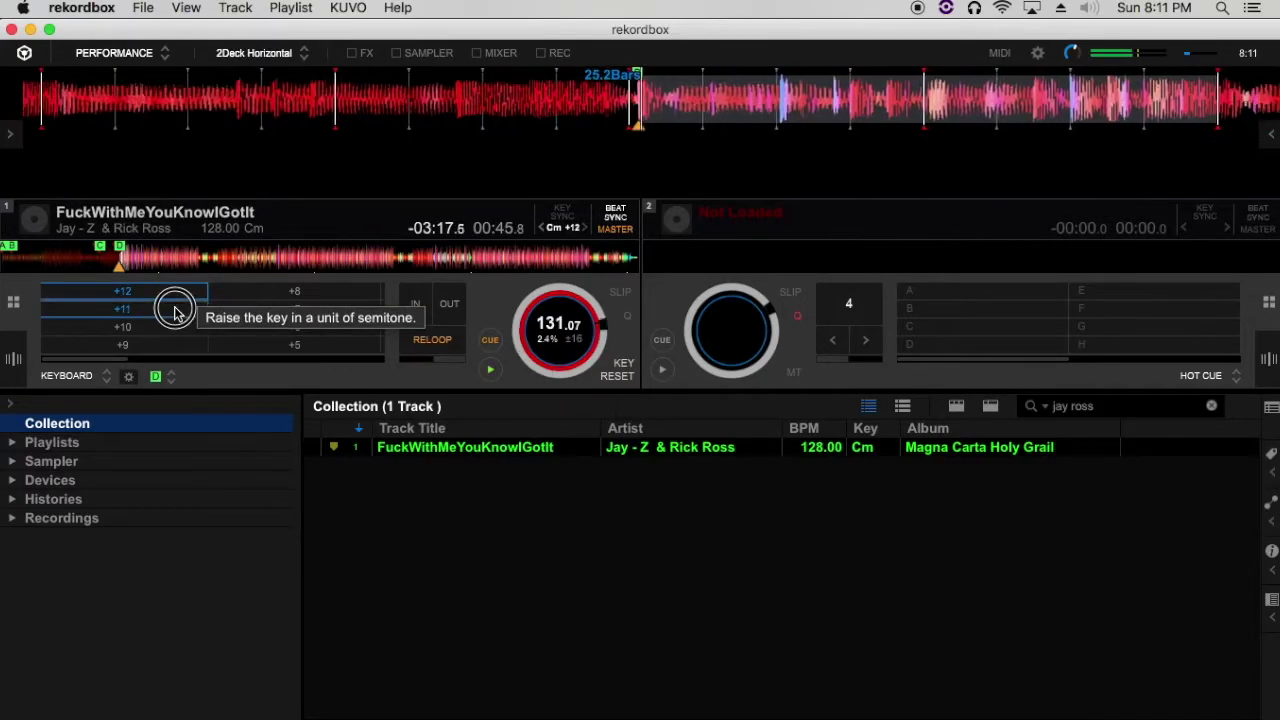
{"action": "left_click", "coordinate": [180, 328]}
{"action": "left_click", "coordinate": [183, 345]}
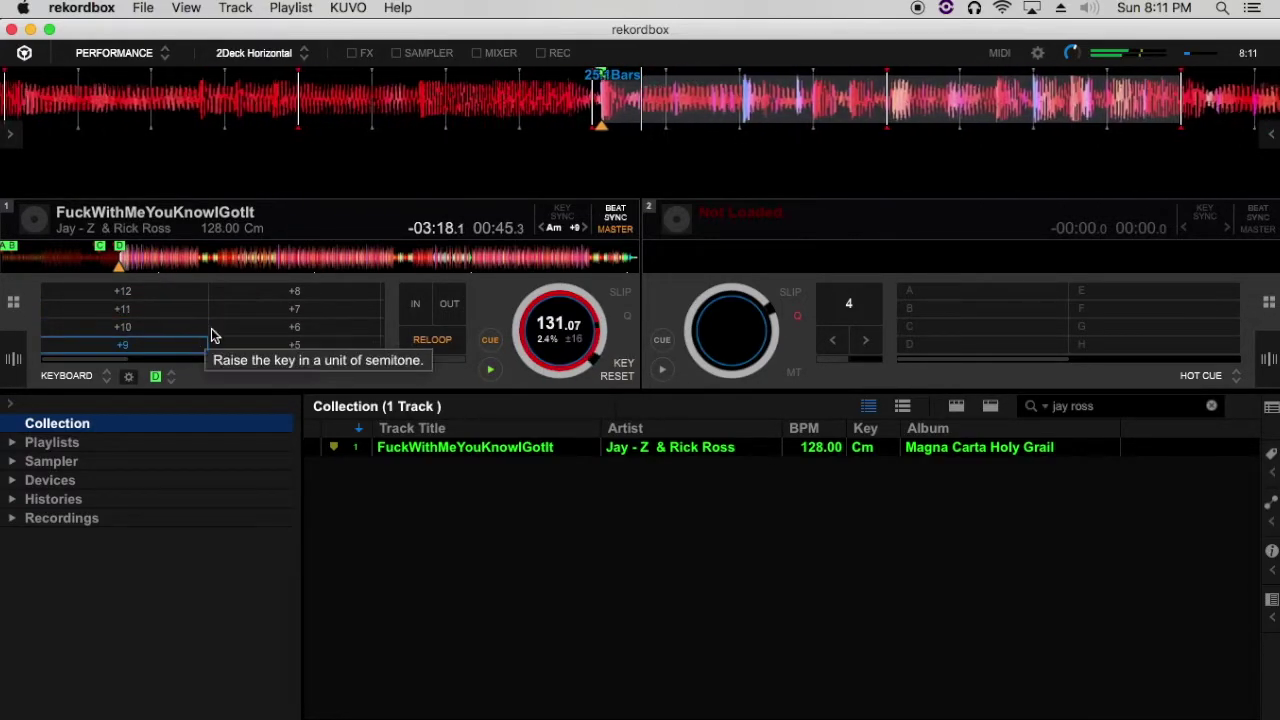
{"action": "left_click", "coordinate": [256, 300]}
{"action": "left_click", "coordinate": [257, 311]}
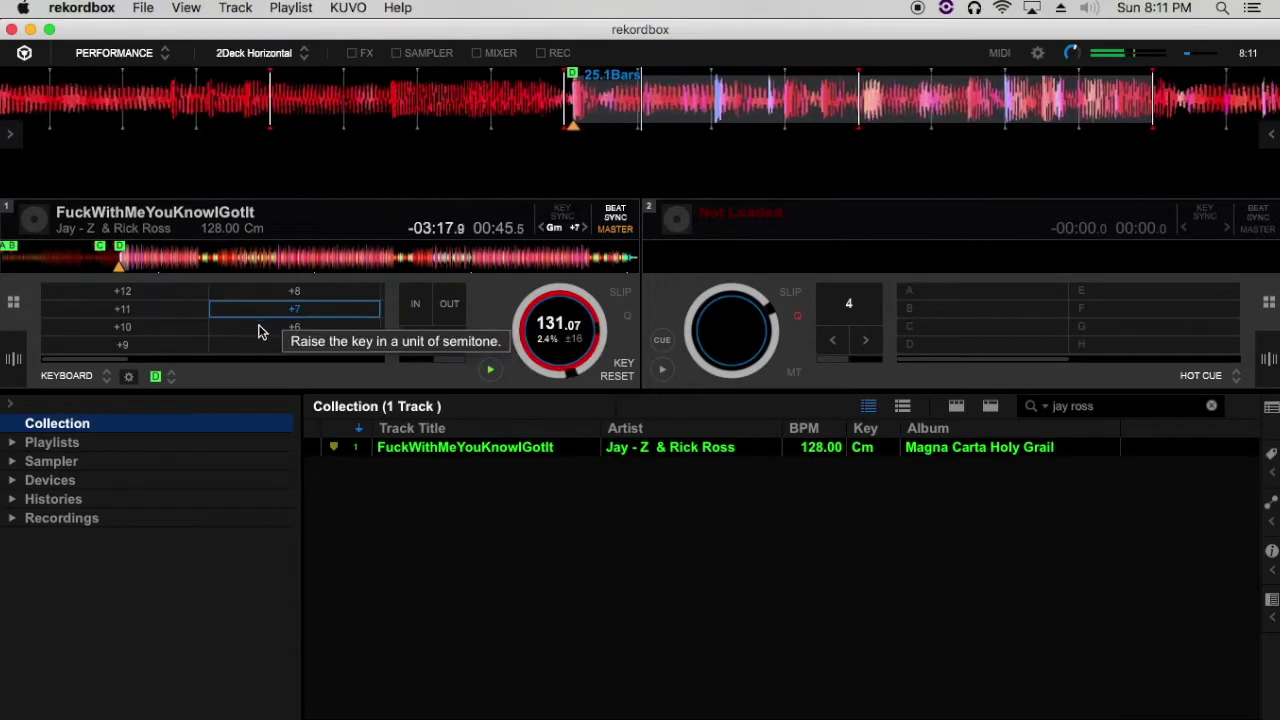
{"action": "left_click", "coordinate": [260, 329]}
{"action": "left_click", "coordinate": [262, 346]}
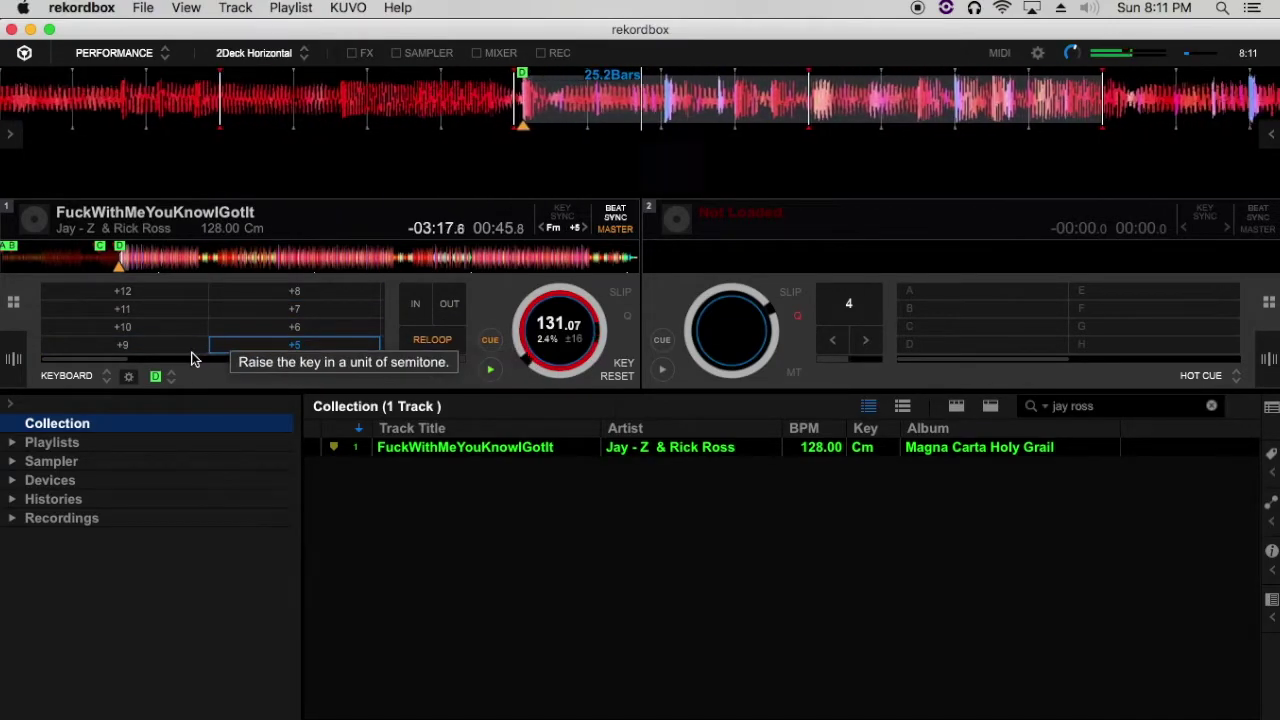
Run through the +12 to +5 semitone pads a second time
{"action": "left_click", "coordinate": [158, 298]}
{"action": "left_click", "coordinate": [162, 314]}
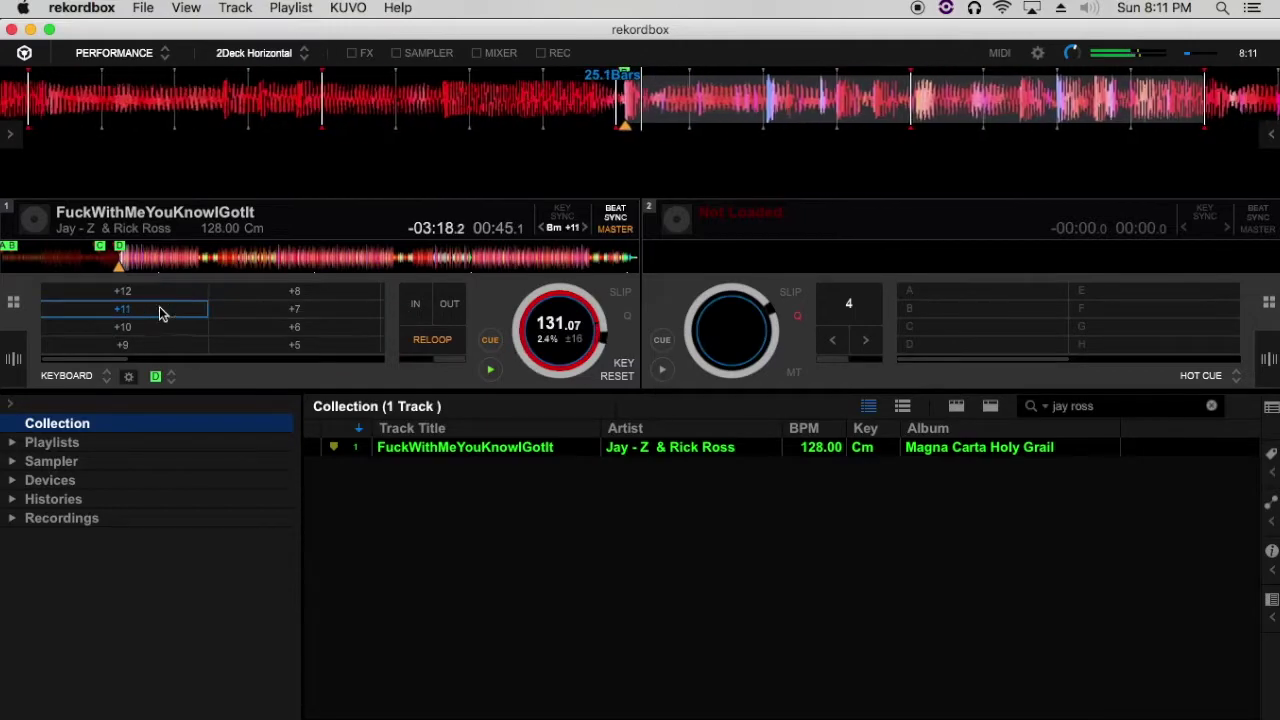
{"action": "left_click", "coordinate": [167, 332]}
{"action": "left_click", "coordinate": [165, 345]}
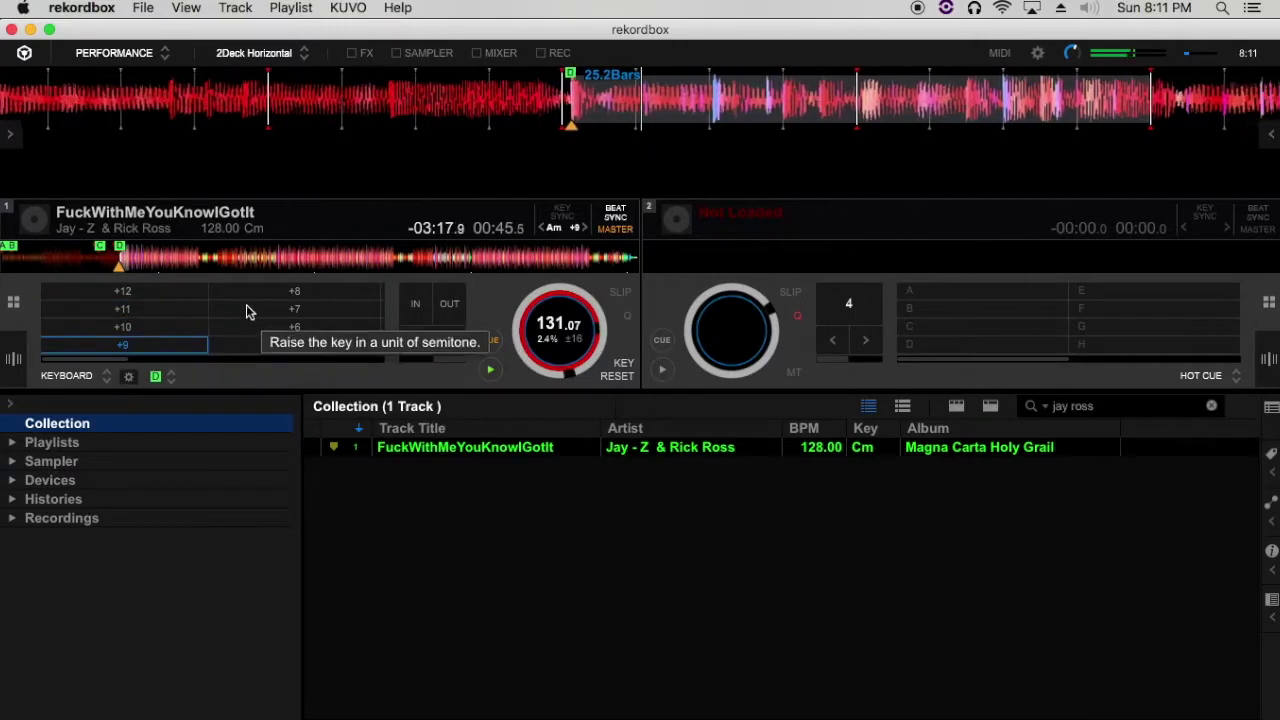
{"action": "left_click", "coordinate": [253, 294]}
{"action": "left_click", "coordinate": [253, 309]}
{"action": "left_click", "coordinate": [252, 326]}
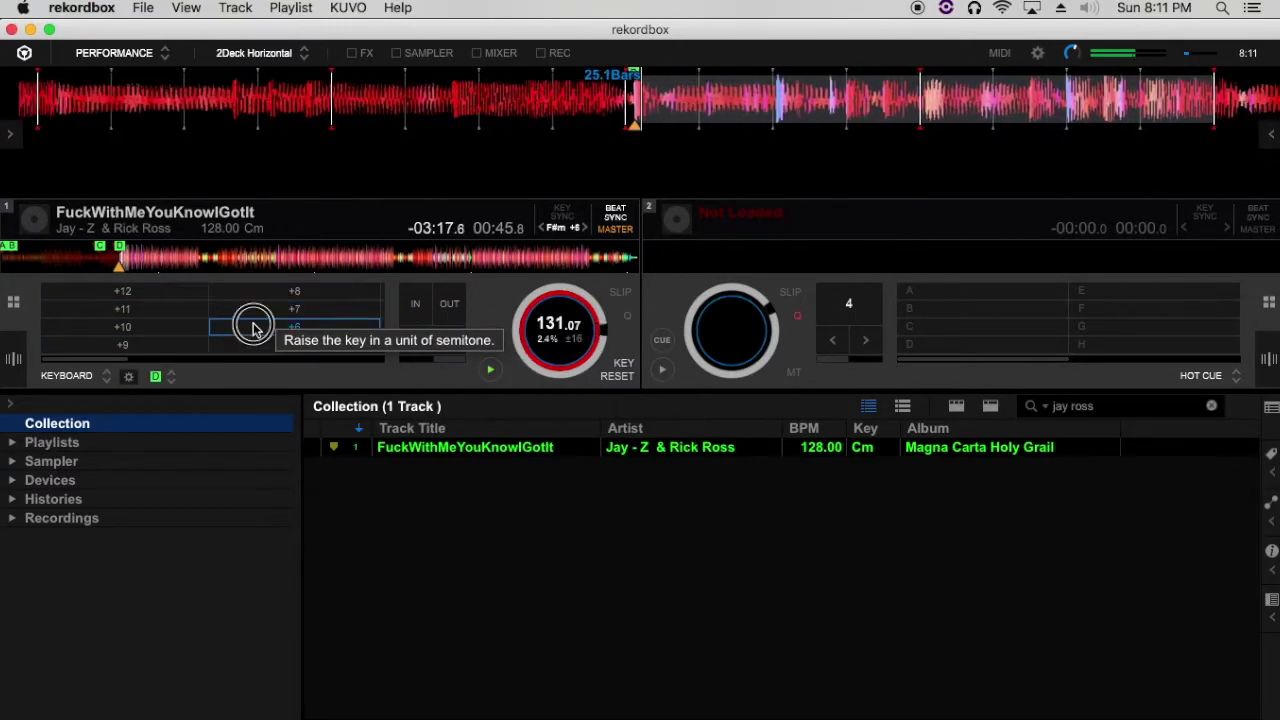
{"action": "left_click", "coordinate": [250, 345]}
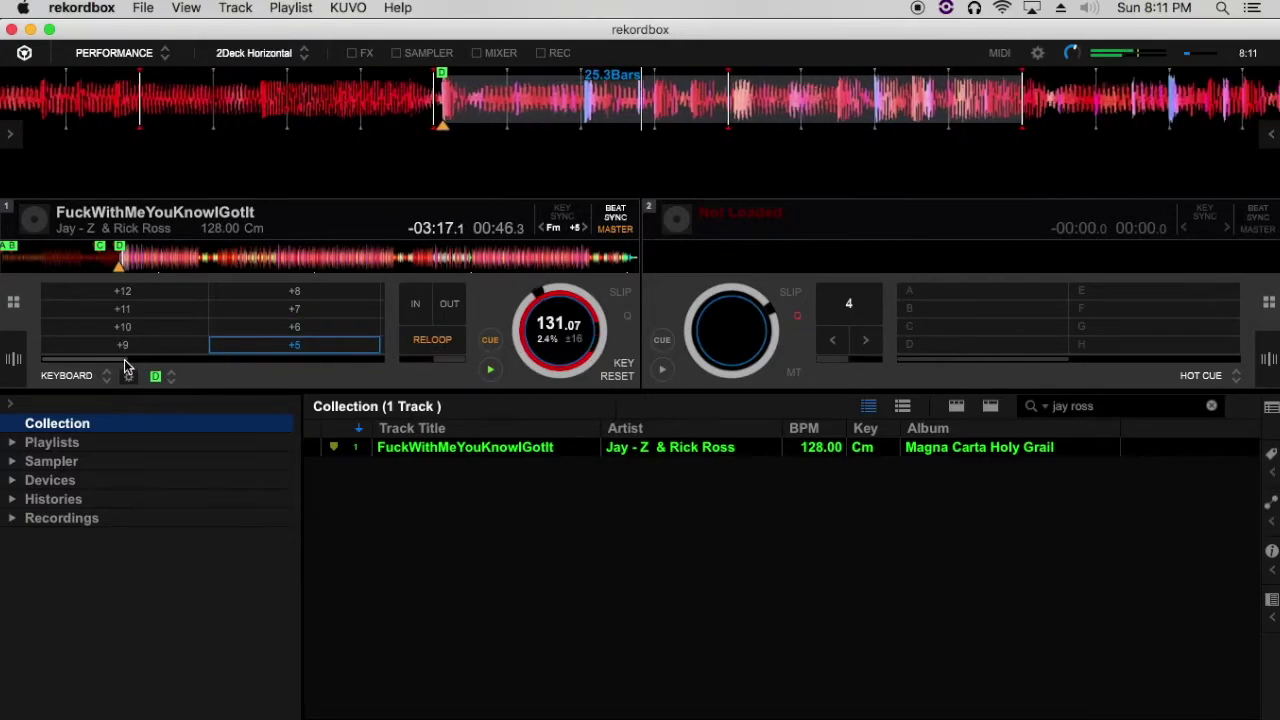
Play the cue at +4 to +1, then +2, +3, and +8 down to +5 semitones
{"action": "left_click_drag", "start_coordinate": [130, 363], "coordinate": [170, 362]}
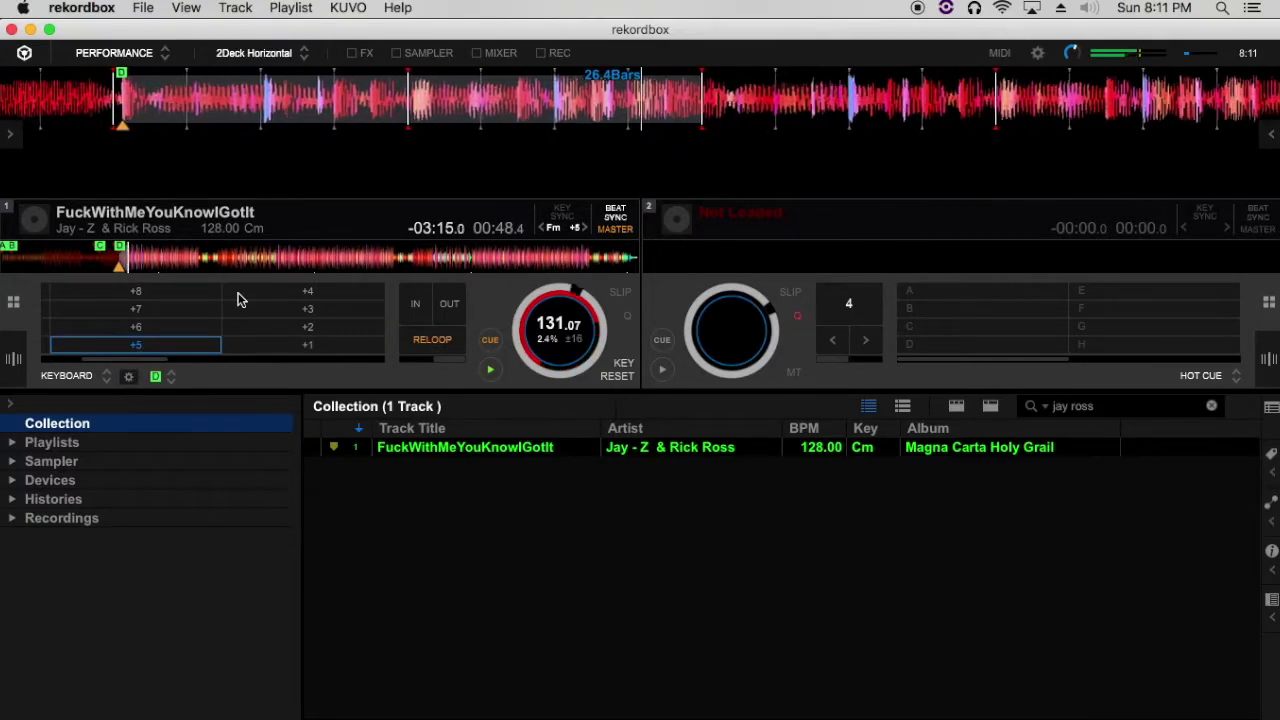
{"action": "left_click", "coordinate": [240, 292]}
{"action": "left_click", "coordinate": [241, 309]}
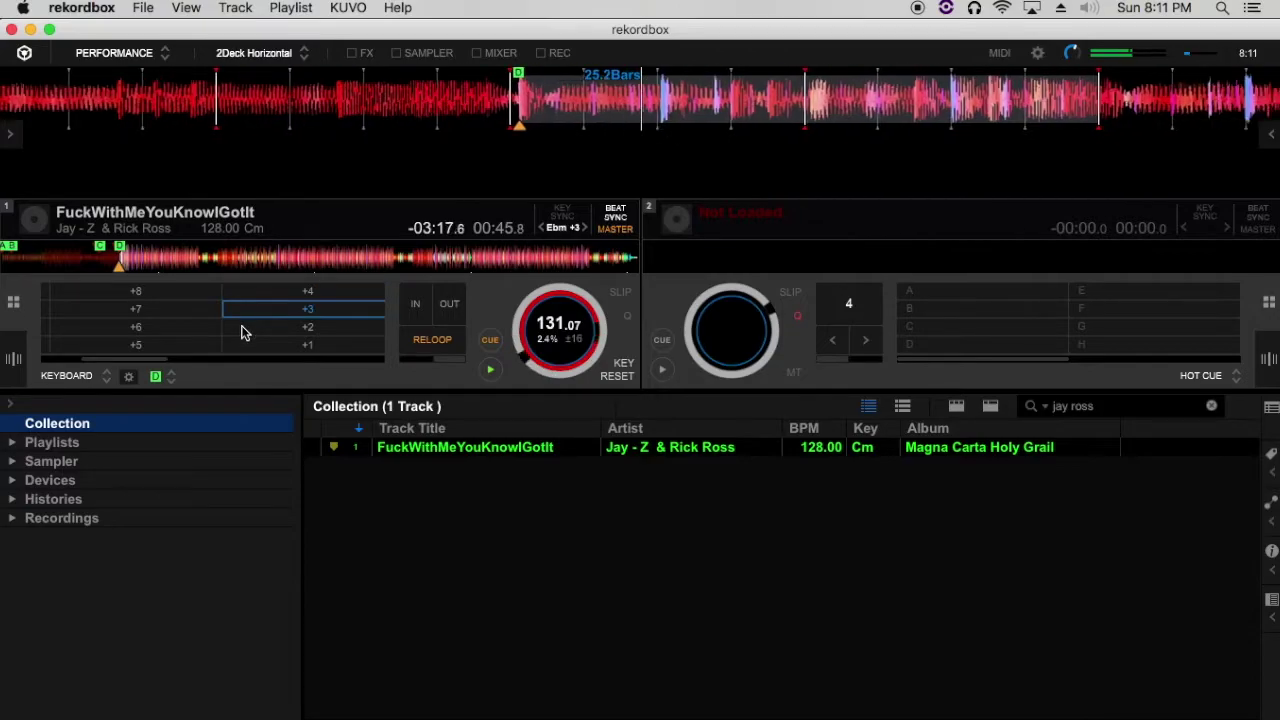
{"action": "left_click", "coordinate": [241, 333]}
{"action": "left_click", "coordinate": [246, 345]}
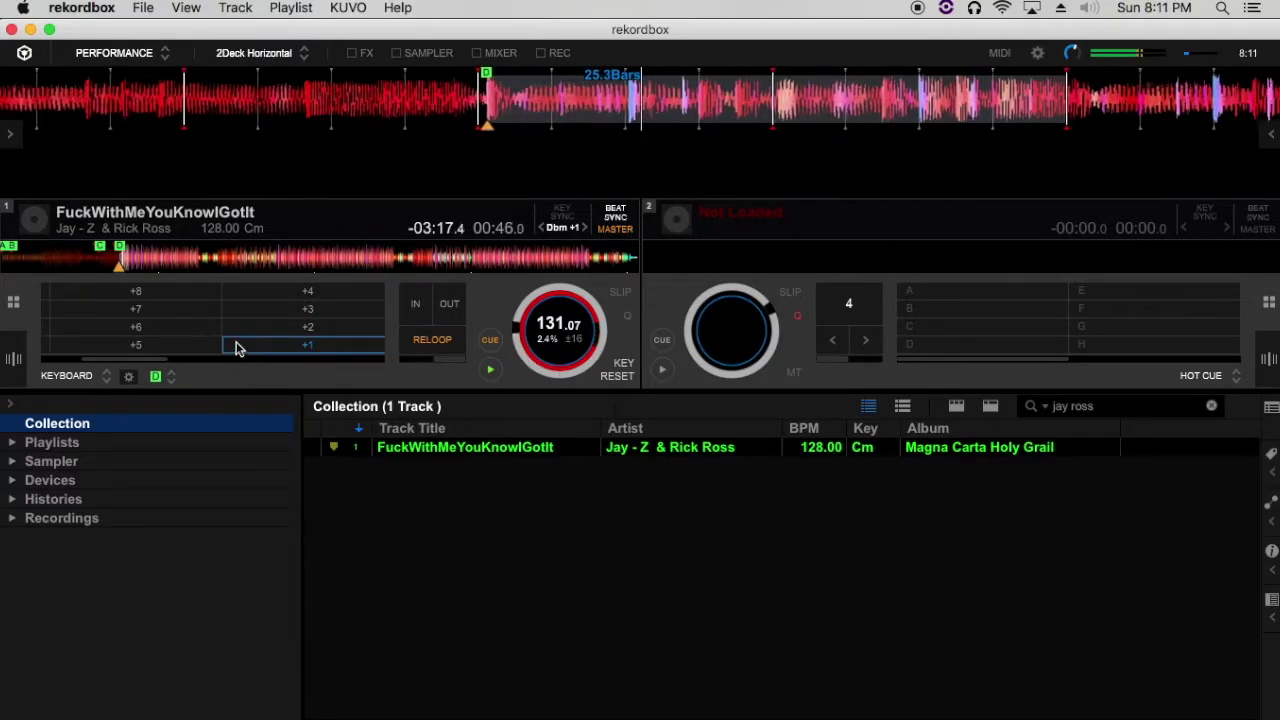
{"action": "left_click", "coordinate": [263, 330]}
{"action": "left_click", "coordinate": [257, 311]}
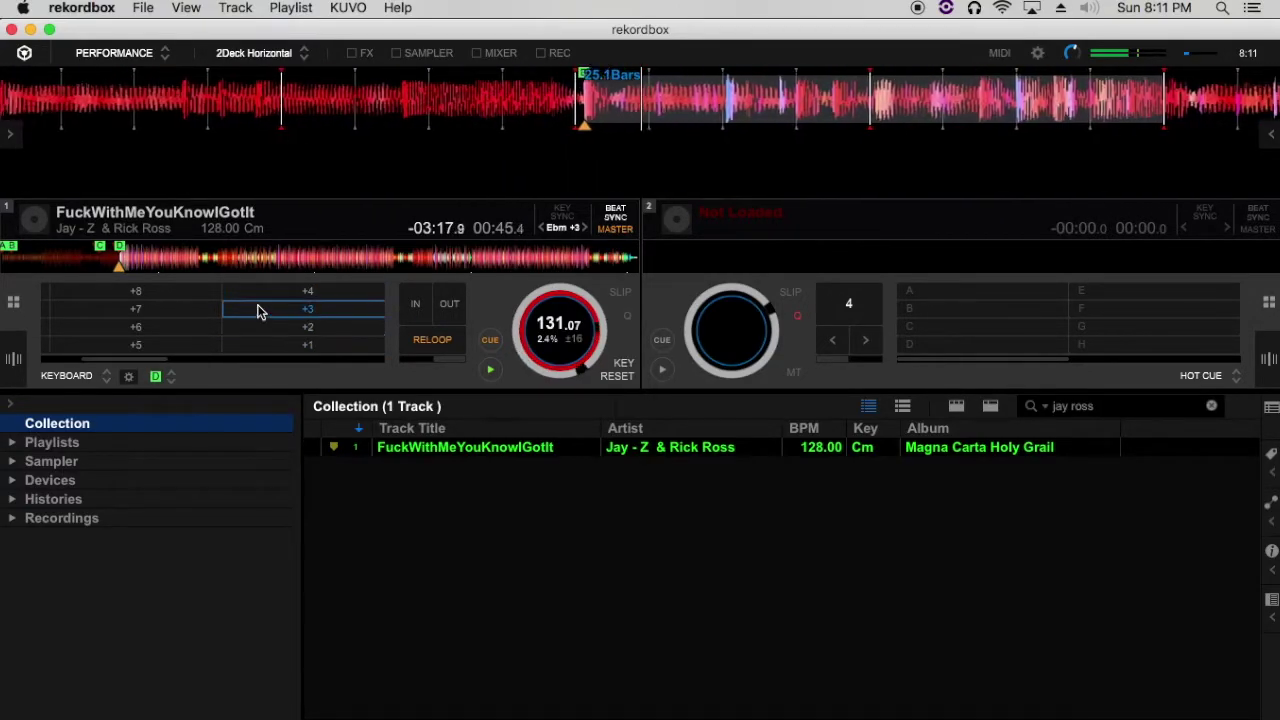
{"action": "left_click", "coordinate": [177, 291]}
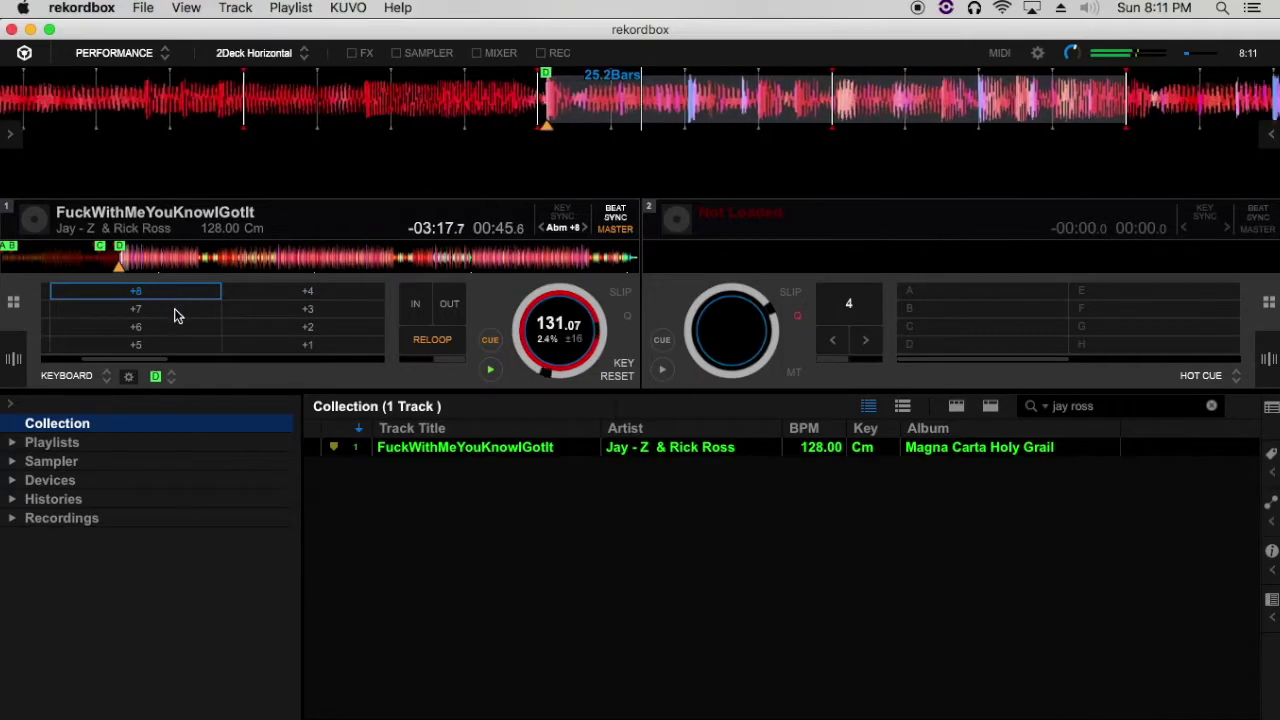
{"action": "left_click", "coordinate": [176, 312]}
{"action": "left_click", "coordinate": [177, 328]}
{"action": "left_click", "coordinate": [181, 344]}
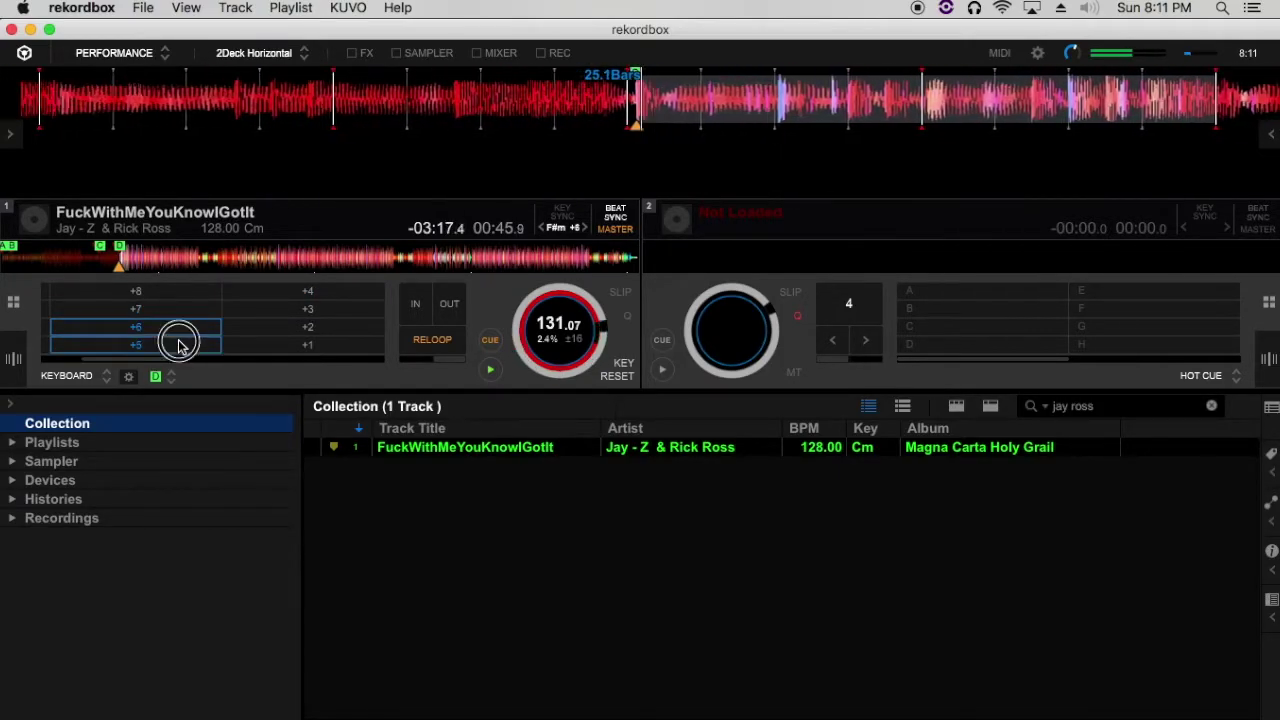
Play the cue at +9, +10, +11 and +12 semitones
{"action": "left_click", "coordinate": [161, 362]}
{"action": "left_click_drag", "start_coordinate": [161, 364], "coordinate": [137, 366]}
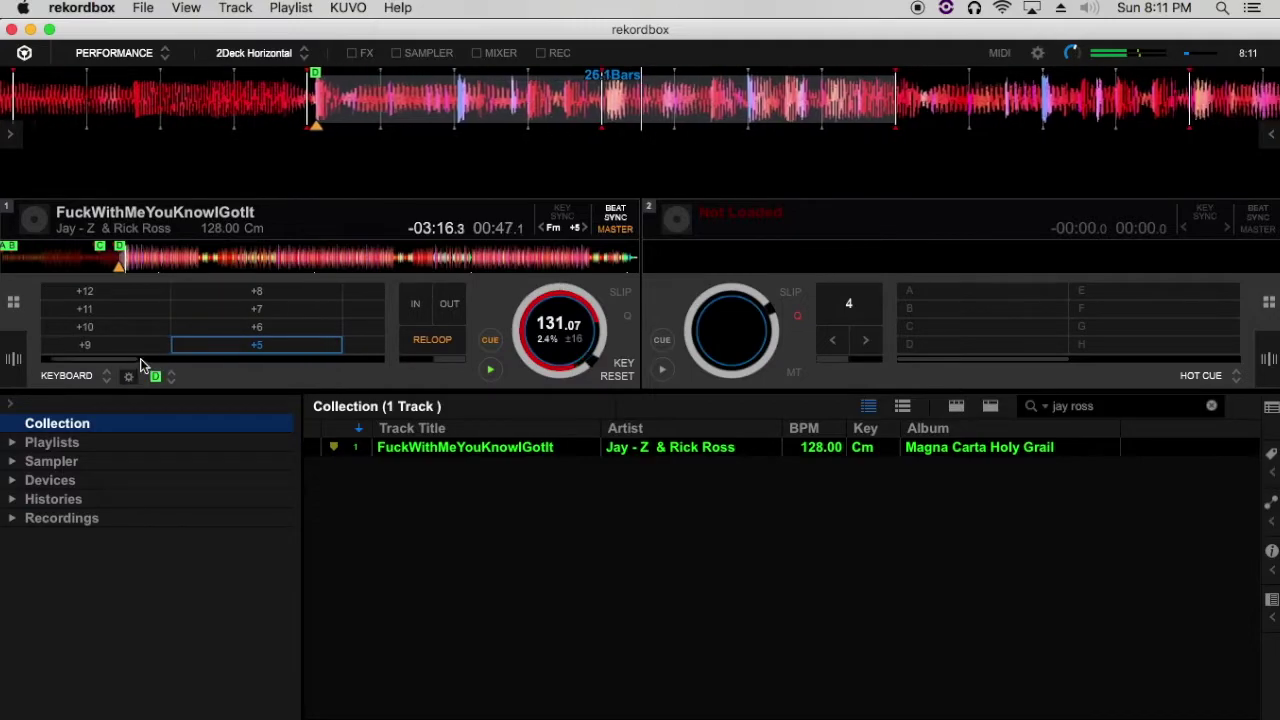
{"action": "left_click", "coordinate": [140, 345]}
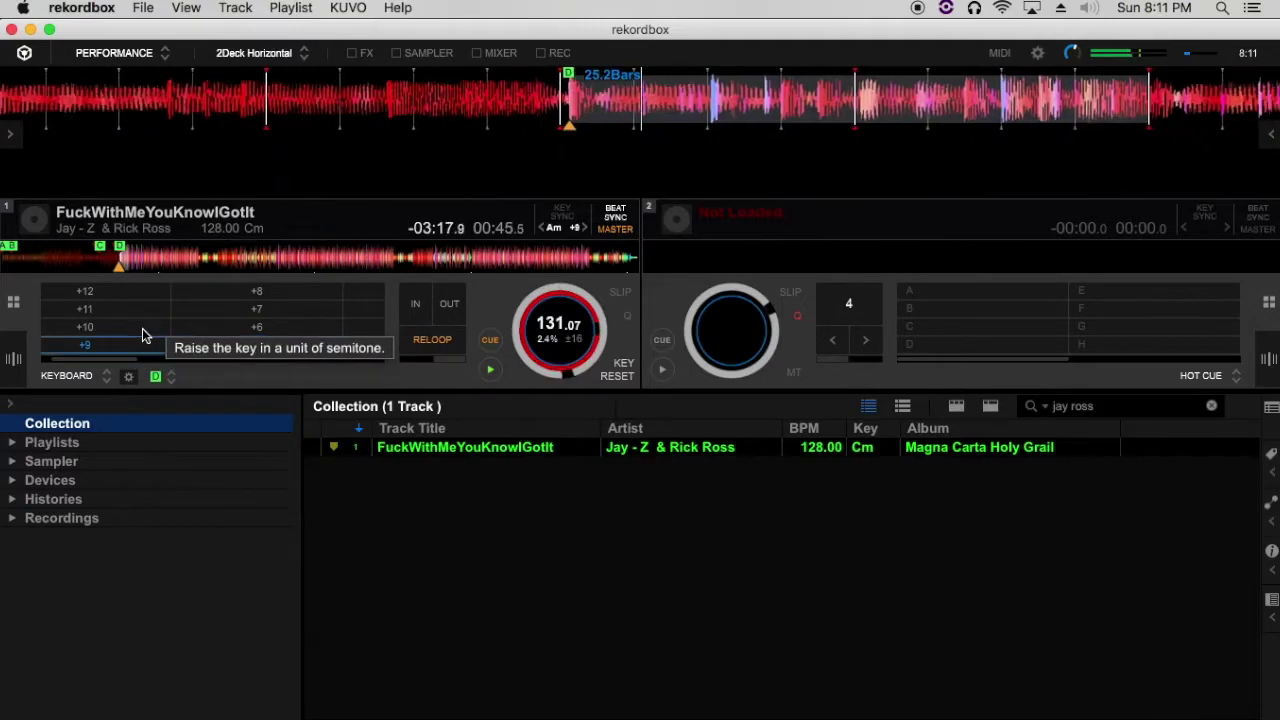
{"action": "left_click", "coordinate": [143, 326]}
{"action": "left_click", "coordinate": [143, 309]}
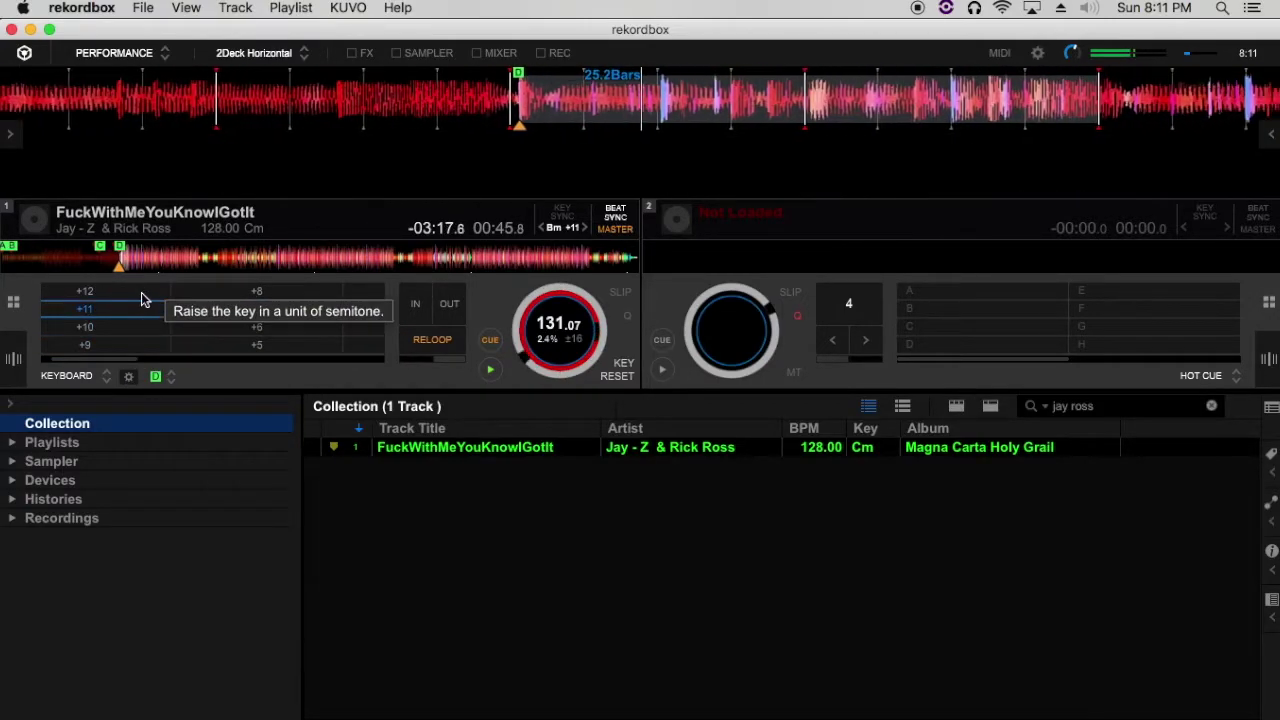
{"action": "left_click", "coordinate": [143, 292]}
Play the cue at +11, +10, +9, then +5 up to +8 semitones
{"action": "mouse_move", "coordinate": [130, 365]}
{"action": "left_mouse_down"}
{"action": "mouse_move", "coordinate": [163, 363]}
{"action": "mouse_move", "coordinate": [130, 352]}
{"action": "left_mouse_up"}
{"action": "left_click", "coordinate": [117, 309]}
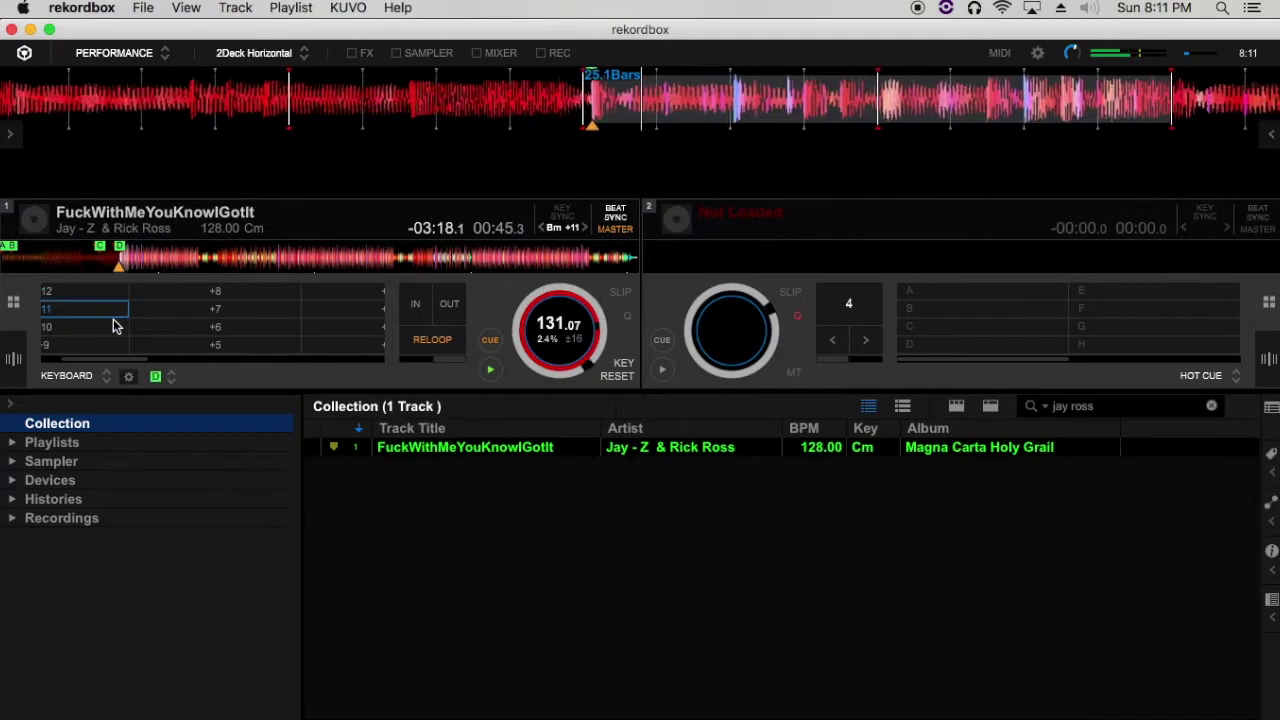
{"action": "left_click", "coordinate": [112, 326]}
{"action": "left_click", "coordinate": [113, 345]}
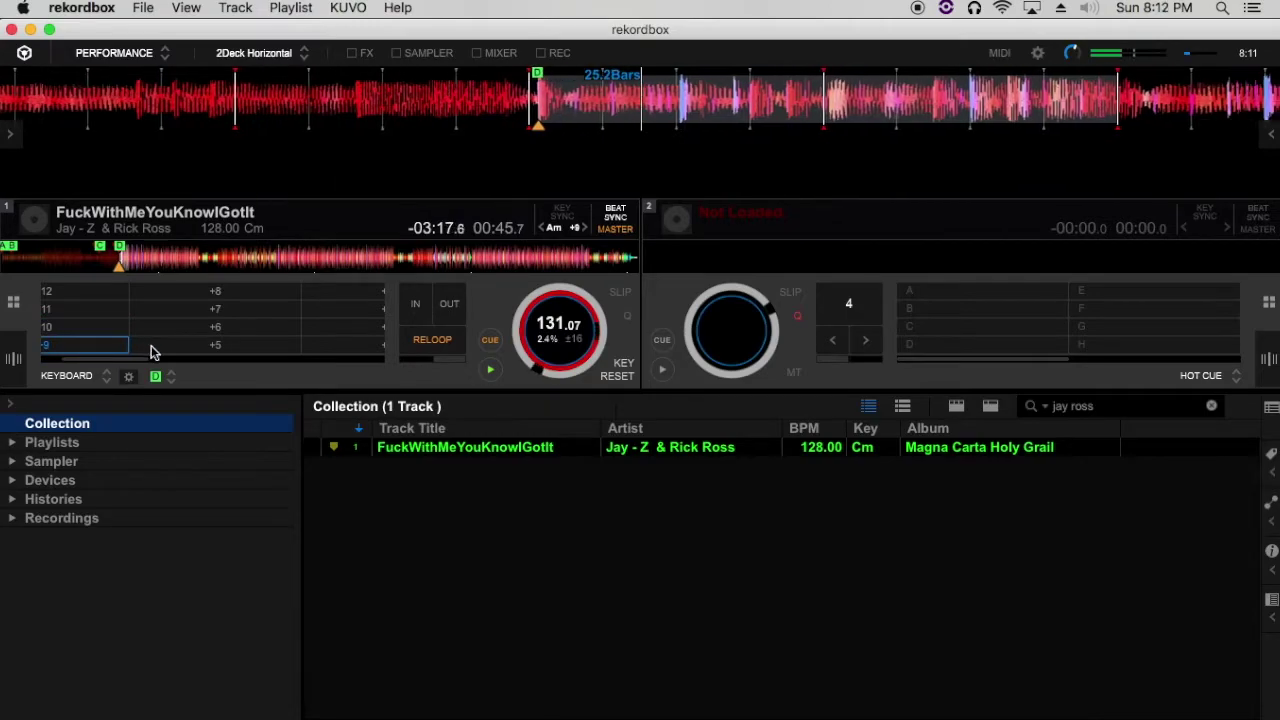
{"action": "left_click", "coordinate": [151, 348]}
{"action": "left_click", "coordinate": [165, 333]}
{"action": "left_click", "coordinate": [175, 308]}
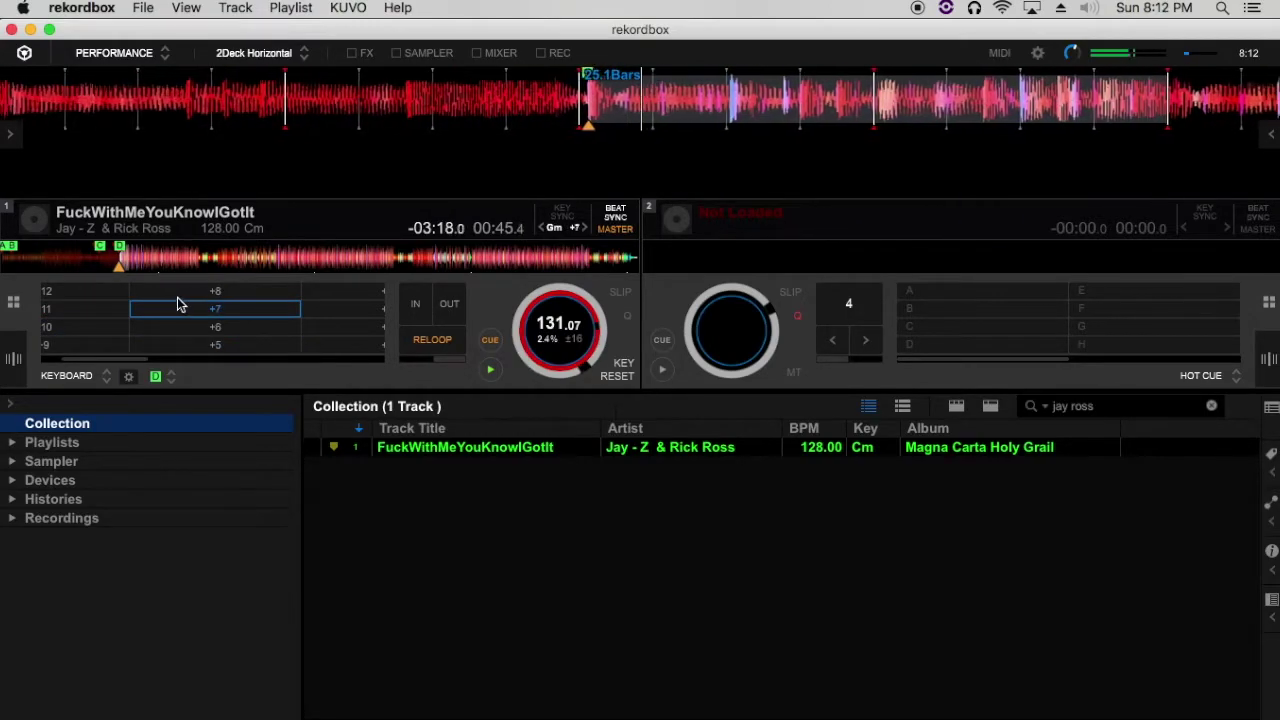
{"action": "left_click", "coordinate": [180, 291]}
Play the cue at +4 down to +1, then the original key and -1 to -3
{"action": "left_click", "coordinate": [315, 298]}
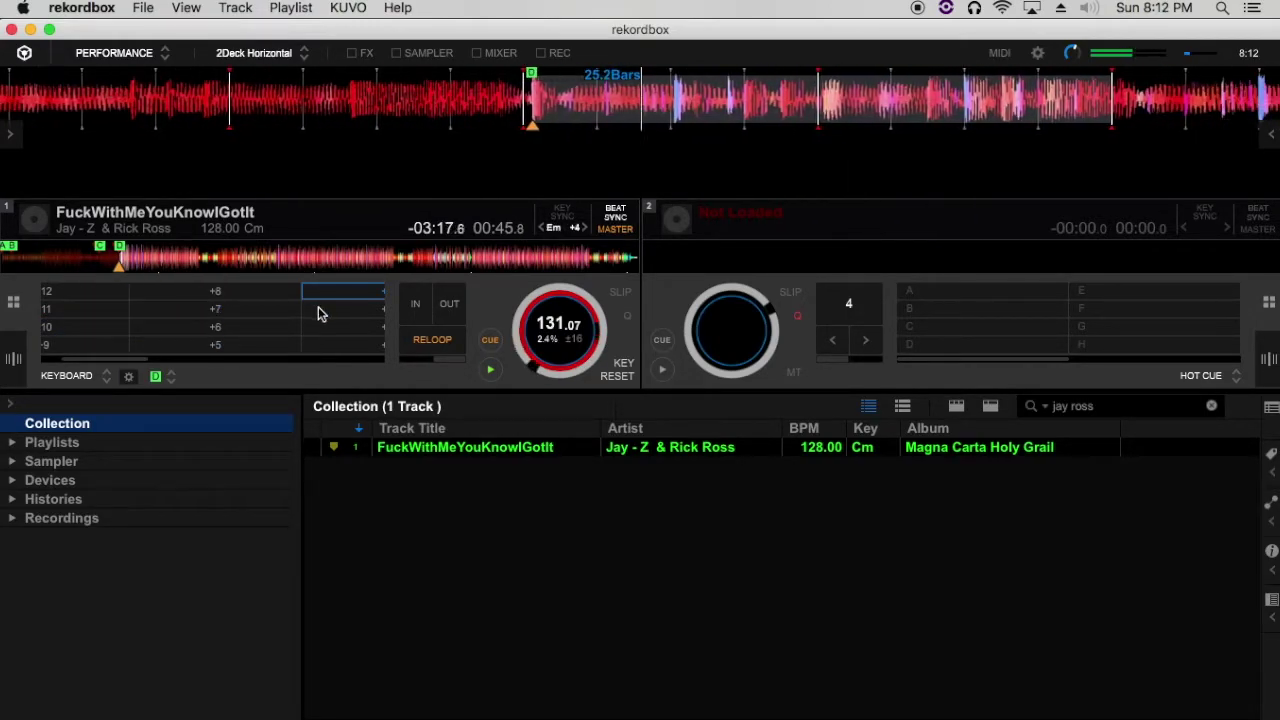
{"action": "left_click", "coordinate": [318, 311]}
{"action": "left_click", "coordinate": [322, 327]}
{"action": "left_click", "coordinate": [310, 347]}
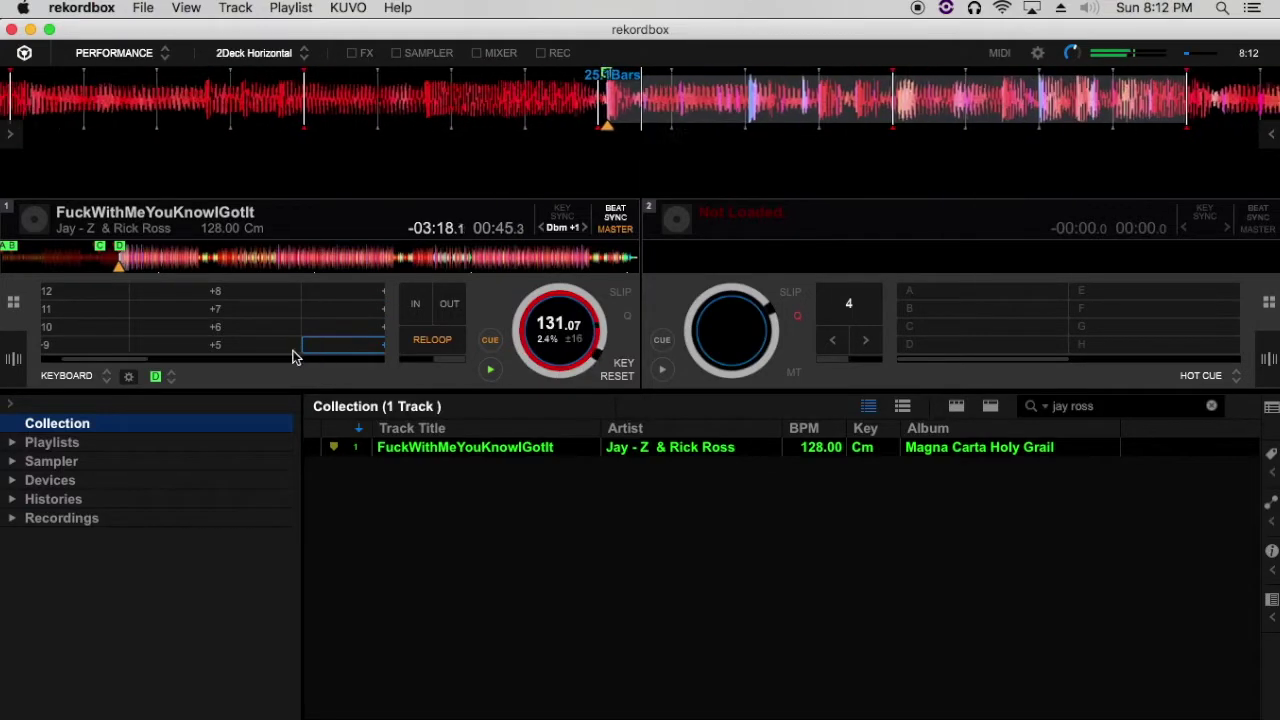
{"action": "left_click", "coordinate": [163, 361]}
{"action": "left_click", "coordinate": [147, 360]}
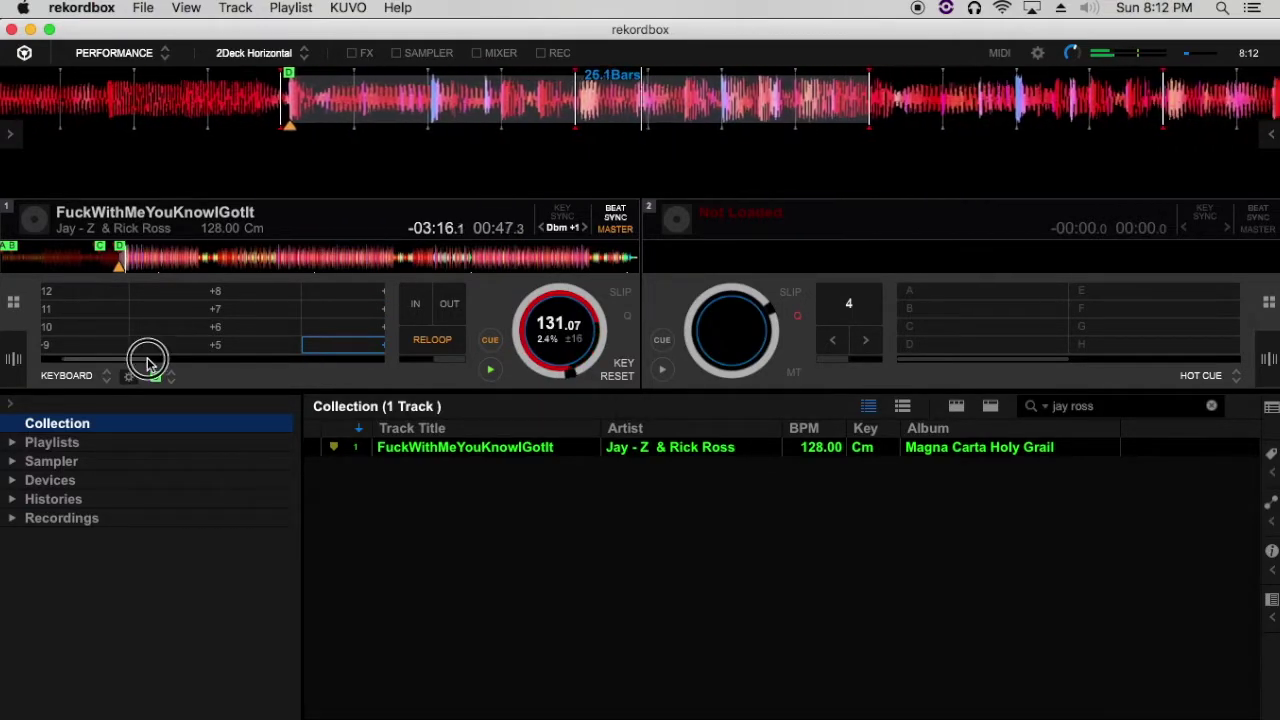
{"action": "left_click_drag", "start_coordinate": [147, 360], "coordinate": [186, 357]}
{"action": "left_click", "coordinate": [210, 292]}
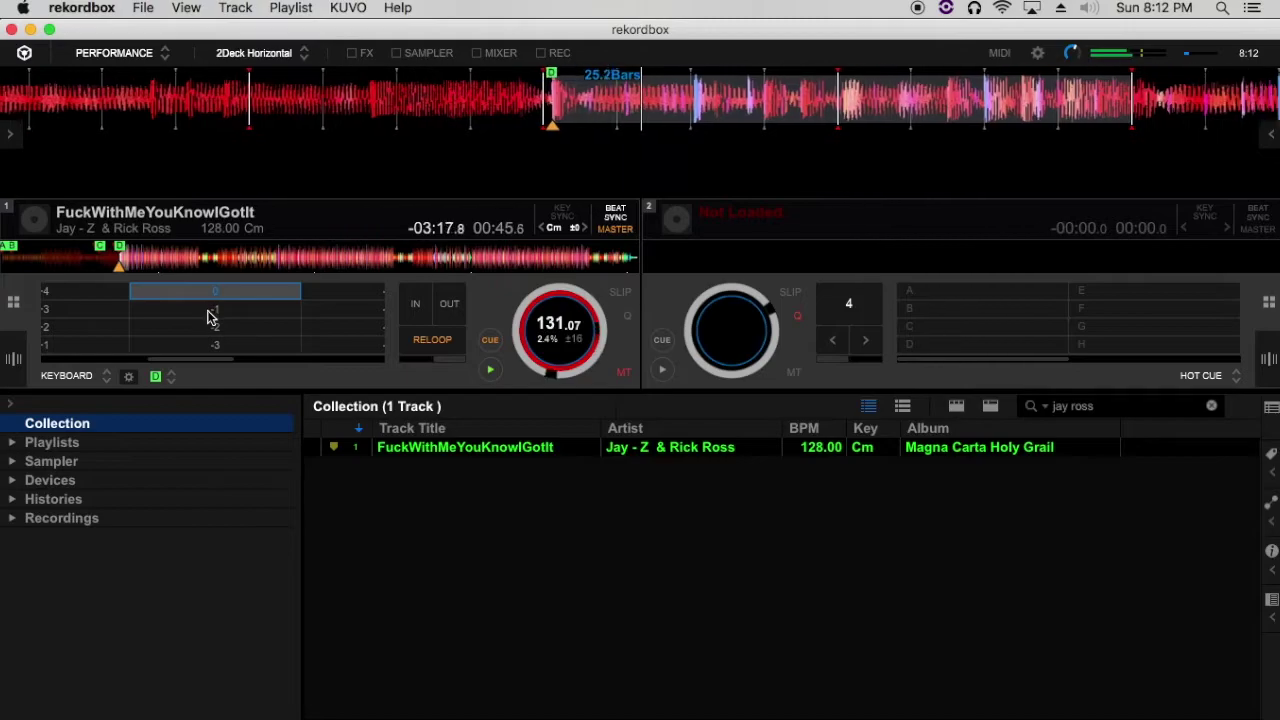
{"action": "left_click", "coordinate": [210, 312]}
{"action": "left_click", "coordinate": [210, 328]}
{"action": "left_click", "coordinate": [214, 345]}
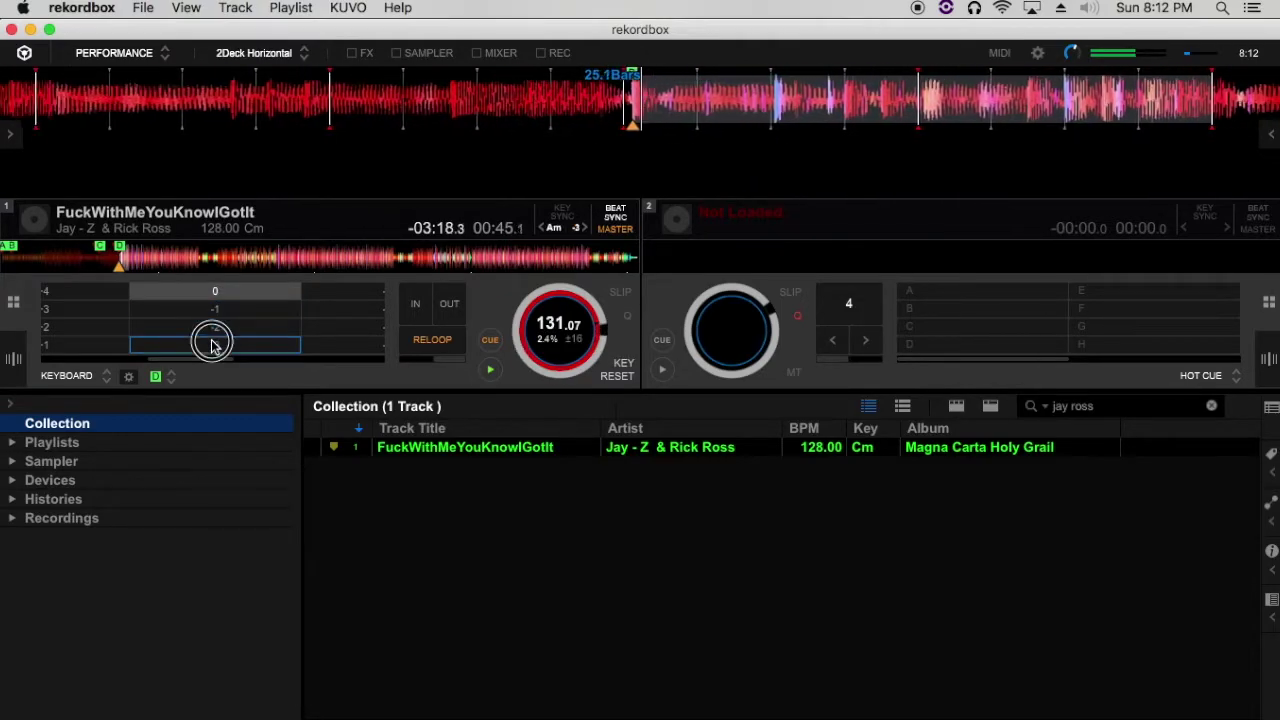
Play the cue at -4 to -7, then -9 to -11 semitones
{"action": "left_click_drag", "start_coordinate": [213, 360], "coordinate": [240, 352]}
{"action": "left_click", "coordinate": [243, 290]}
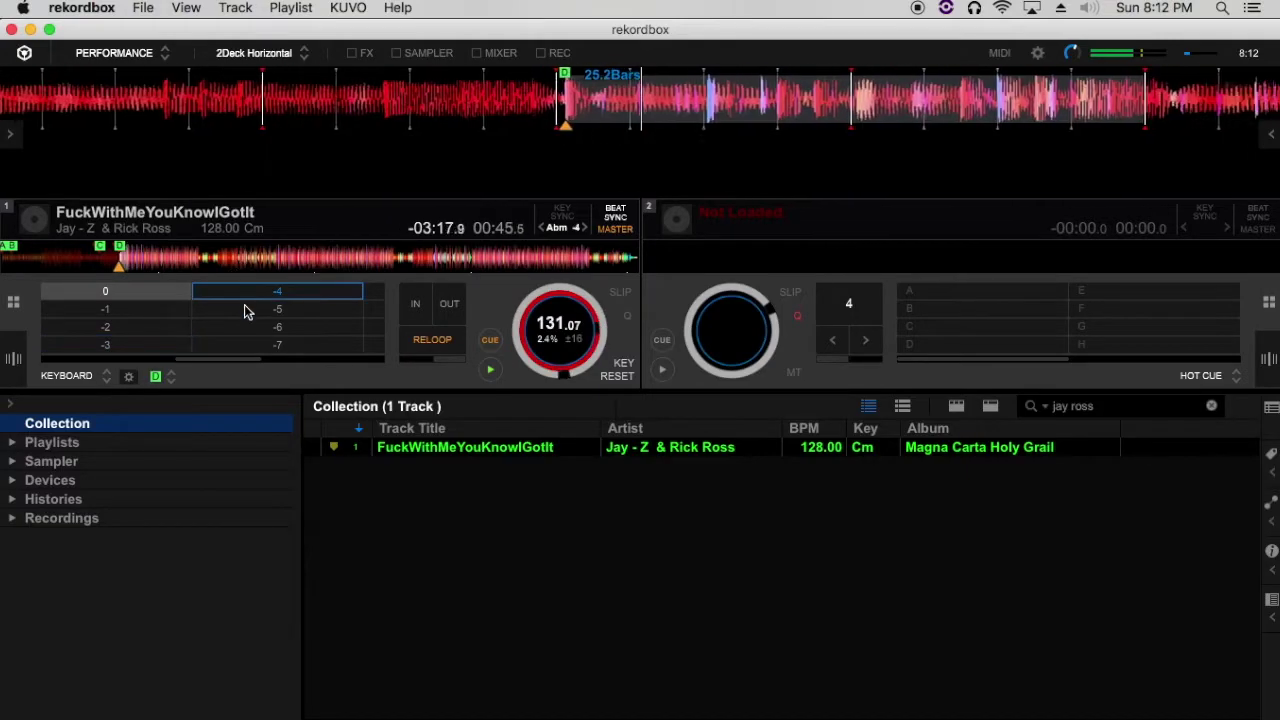
{"action": "left_click", "coordinate": [243, 311]}
{"action": "left_click", "coordinate": [247, 328]}
{"action": "left_click", "coordinate": [249, 341]}
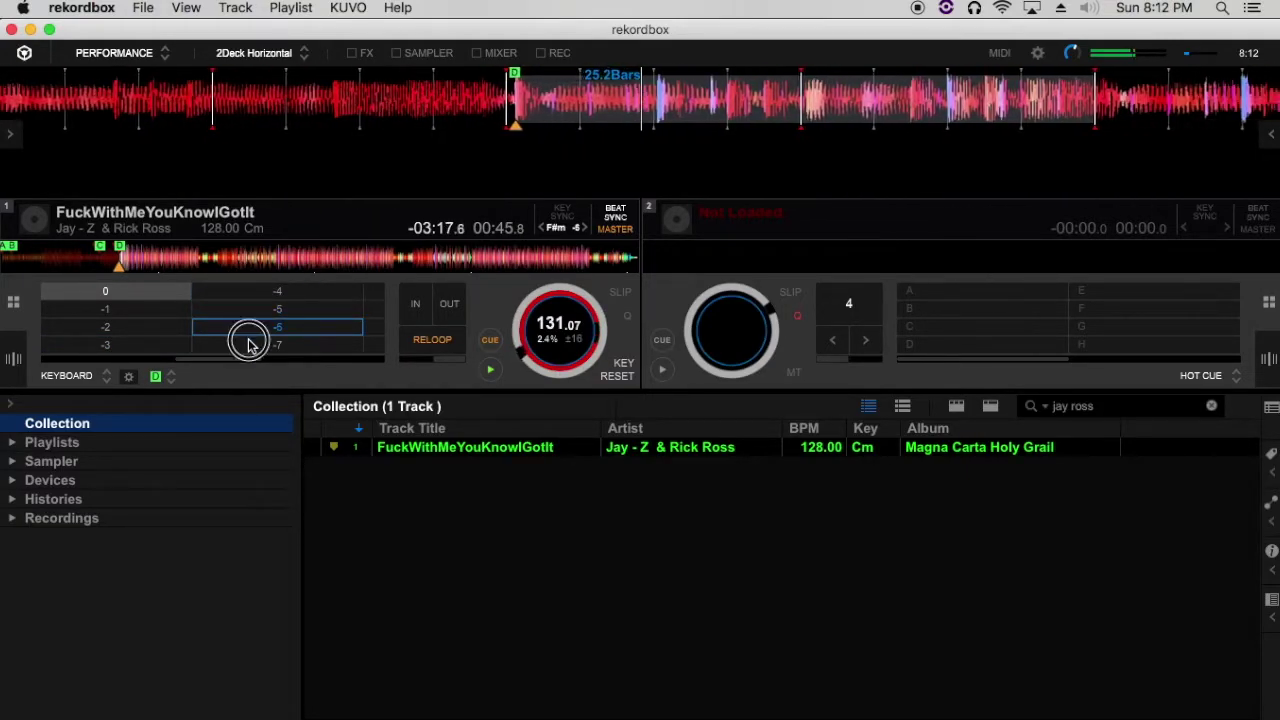
{"action": "left_click_drag", "start_coordinate": [249, 360], "coordinate": [278, 352]}
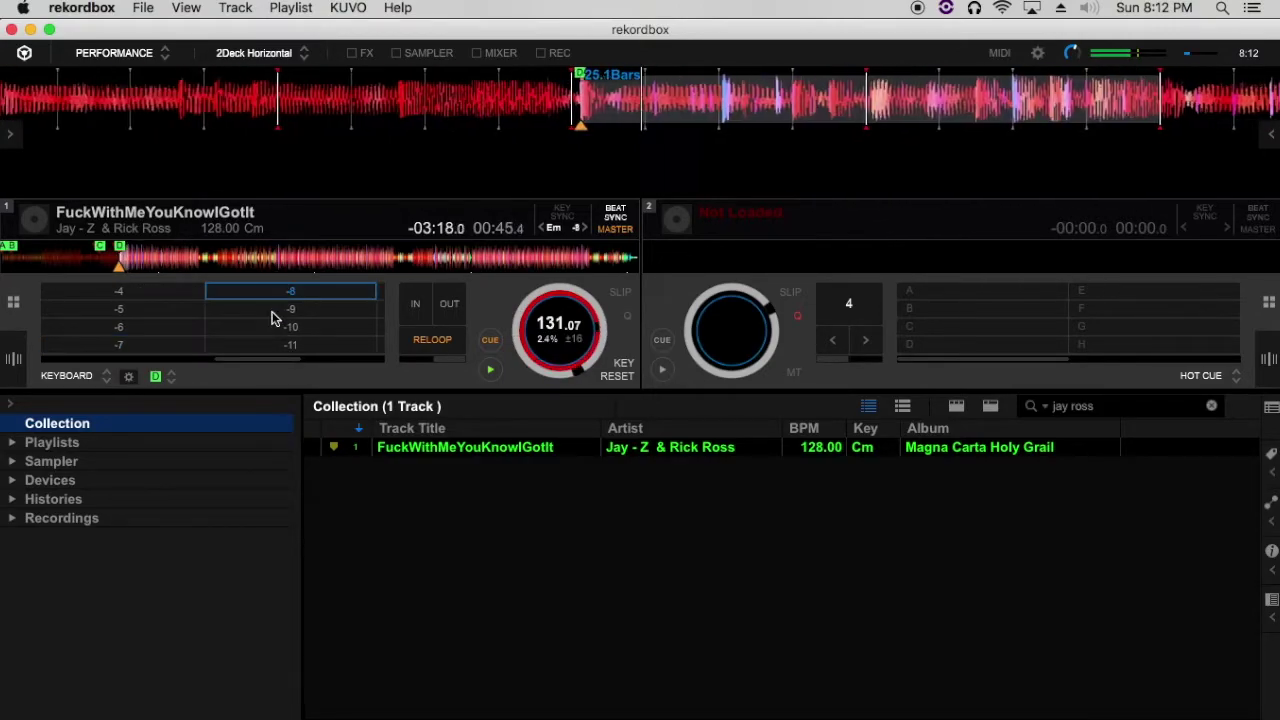
{"action": "left_click", "coordinate": [271, 313]}
{"action": "left_click", "coordinate": [277, 330]}
{"action": "left_click", "coordinate": [277, 348]}
Play the cue at -12, then settle on -5 so the key reads Gm
{"action": "left_click_drag", "start_coordinate": [286, 358], "coordinate": [320, 361]}
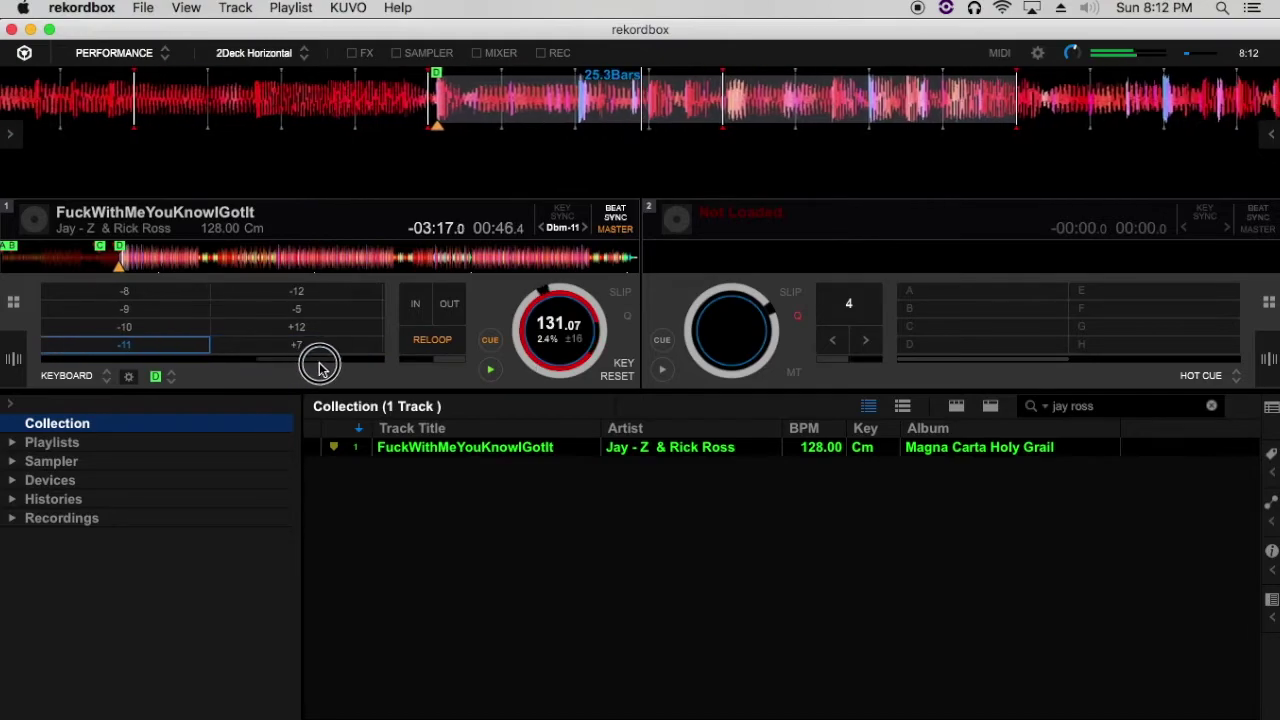
{"action": "left_click", "coordinate": [297, 295]}
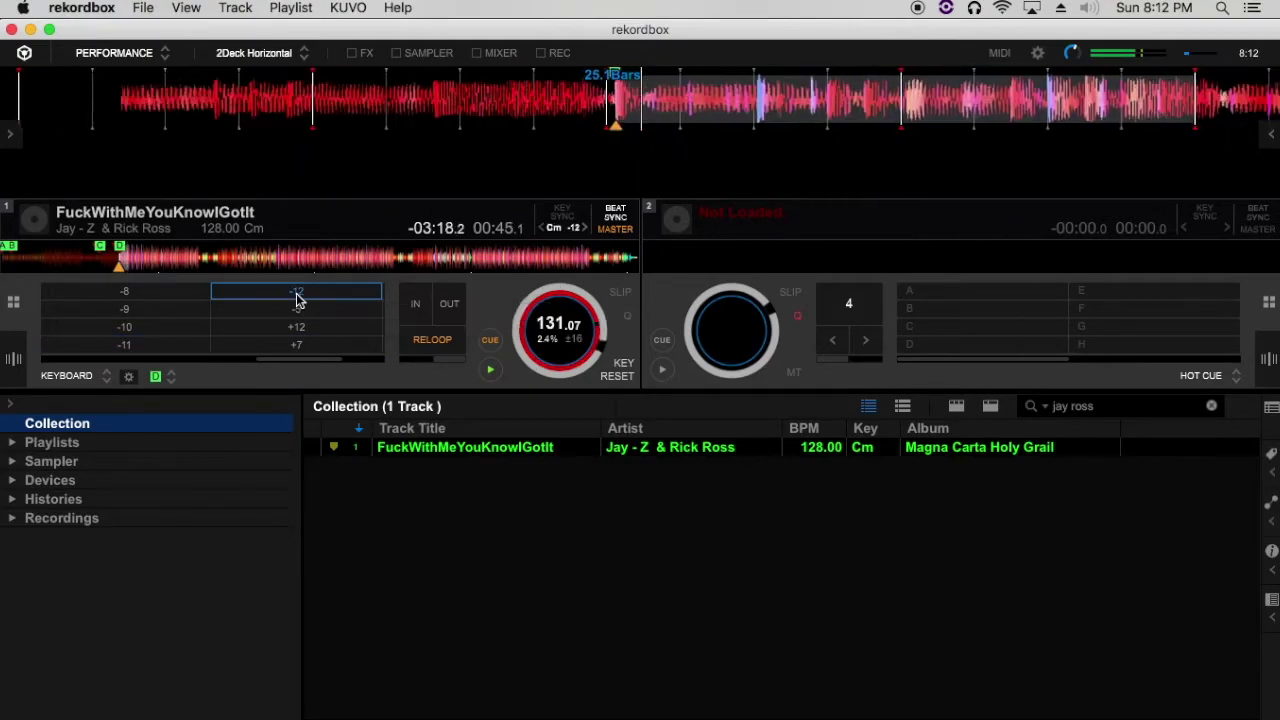
{"action": "left_click", "coordinate": [295, 312]}
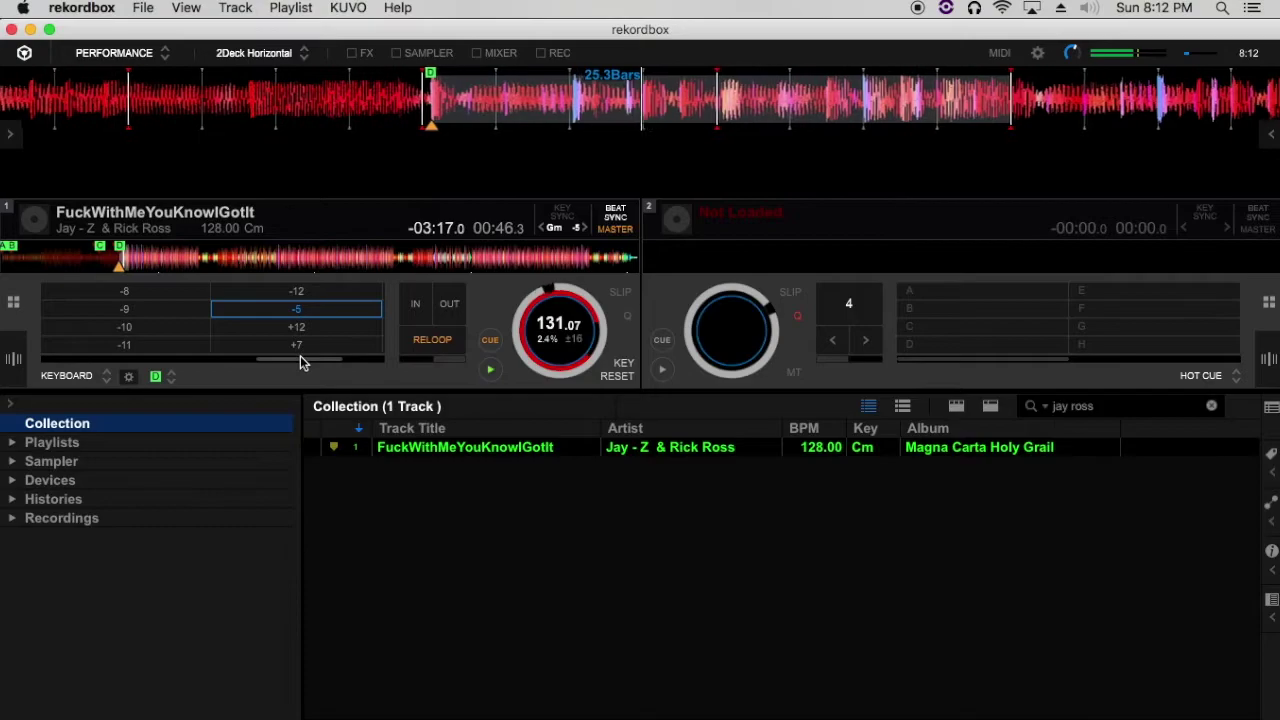
{"action": "left_click_drag", "start_coordinate": [300, 360], "coordinate": [114, 366]}
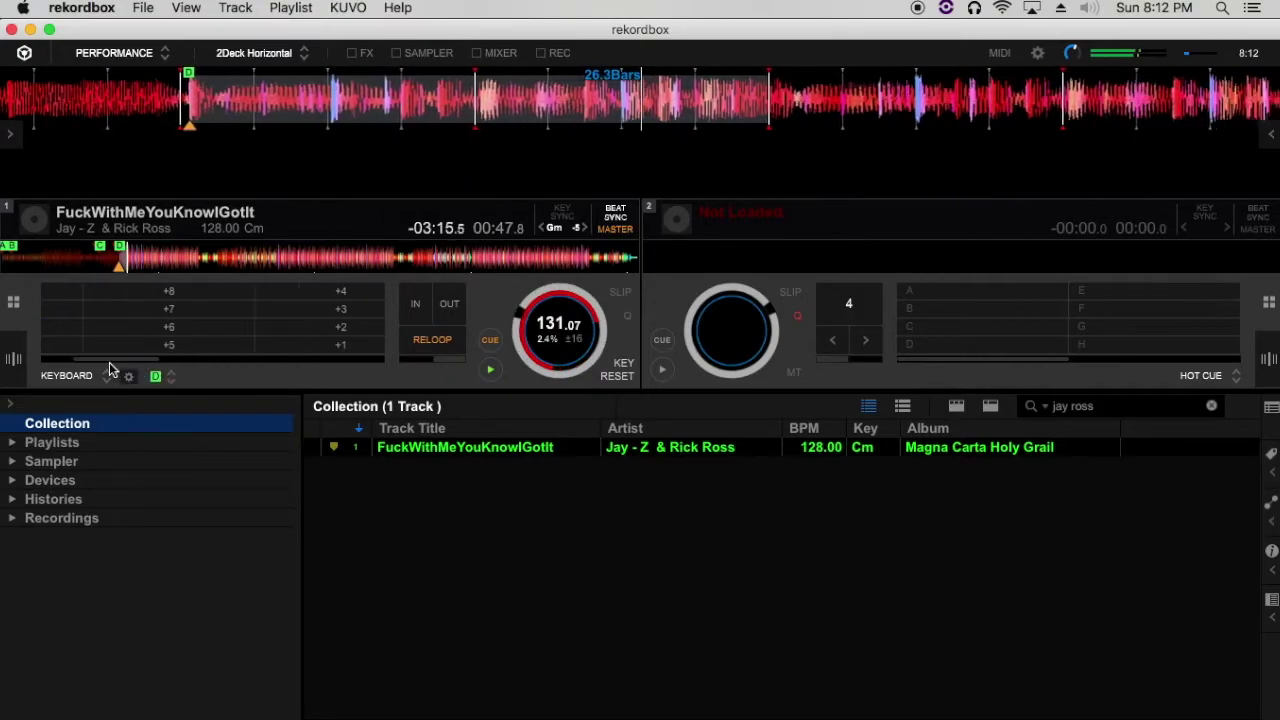
Pause deck 1 at 00:55.2 and page the keyboard pads to the key-control set
{"action": "left_click", "coordinate": [490, 370]}
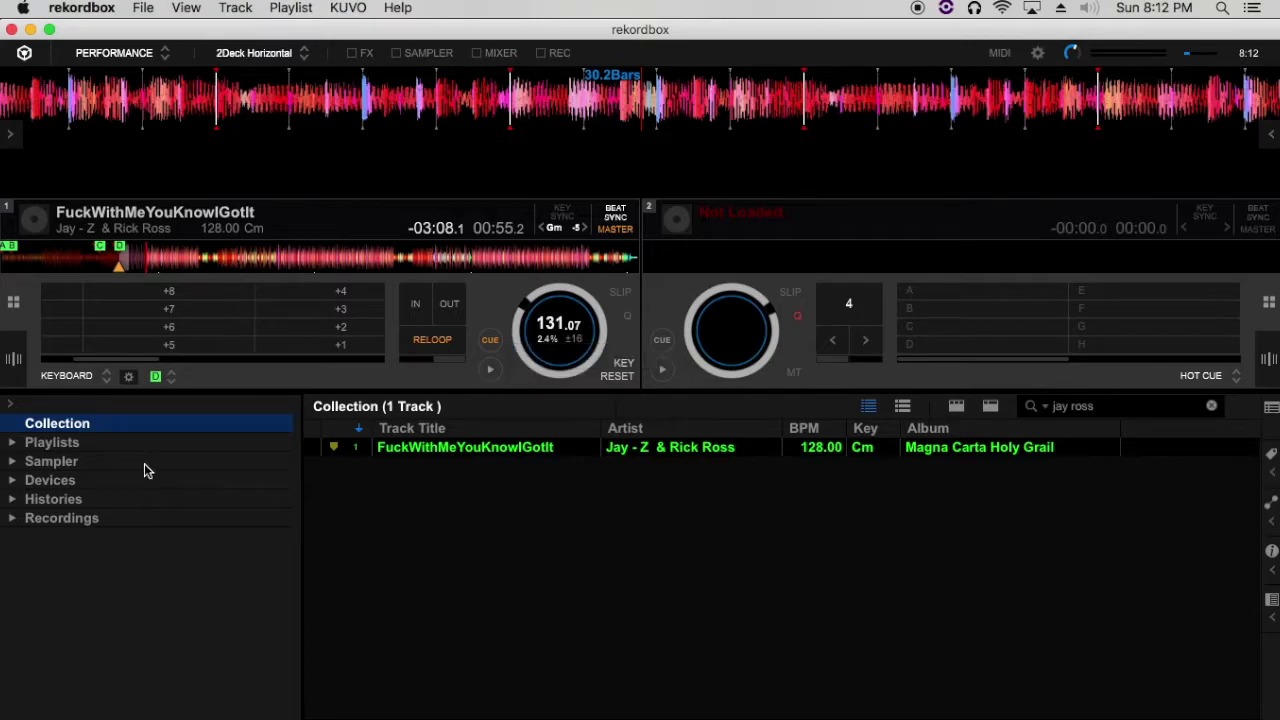
{"action": "left_click_drag", "start_coordinate": [150, 364], "coordinate": [380, 369]}
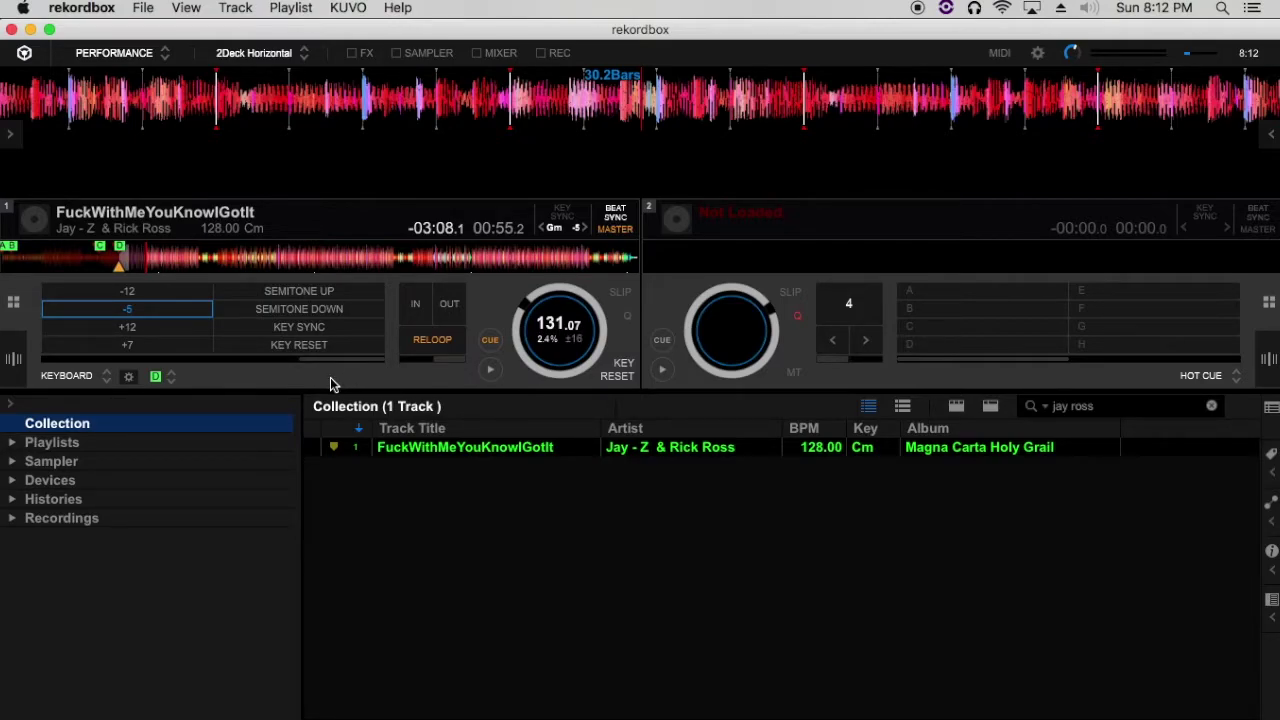
Raise deck 1's key a semitone, lower it a semitone, then reset it to Cm ±0
{"action": "left_click", "coordinate": [296, 296]}
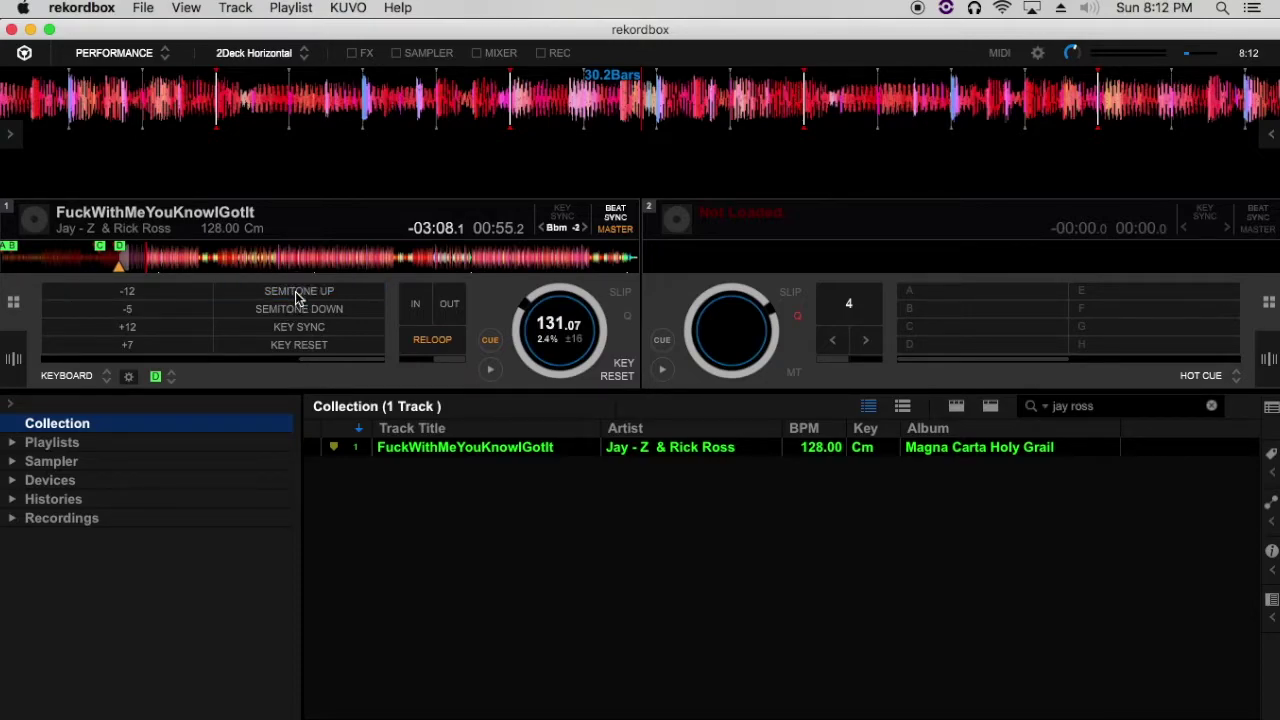
{"action": "left_click", "coordinate": [304, 312]}
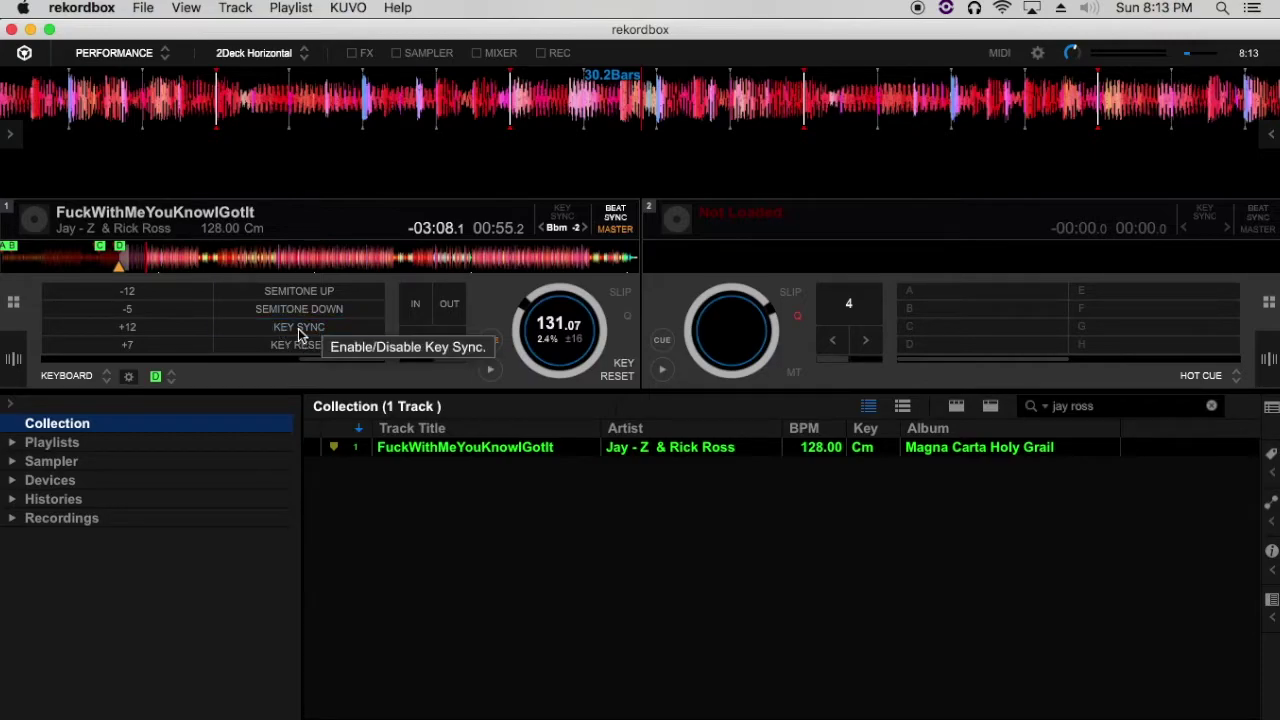
{"action": "left_click", "coordinate": [298, 346]}
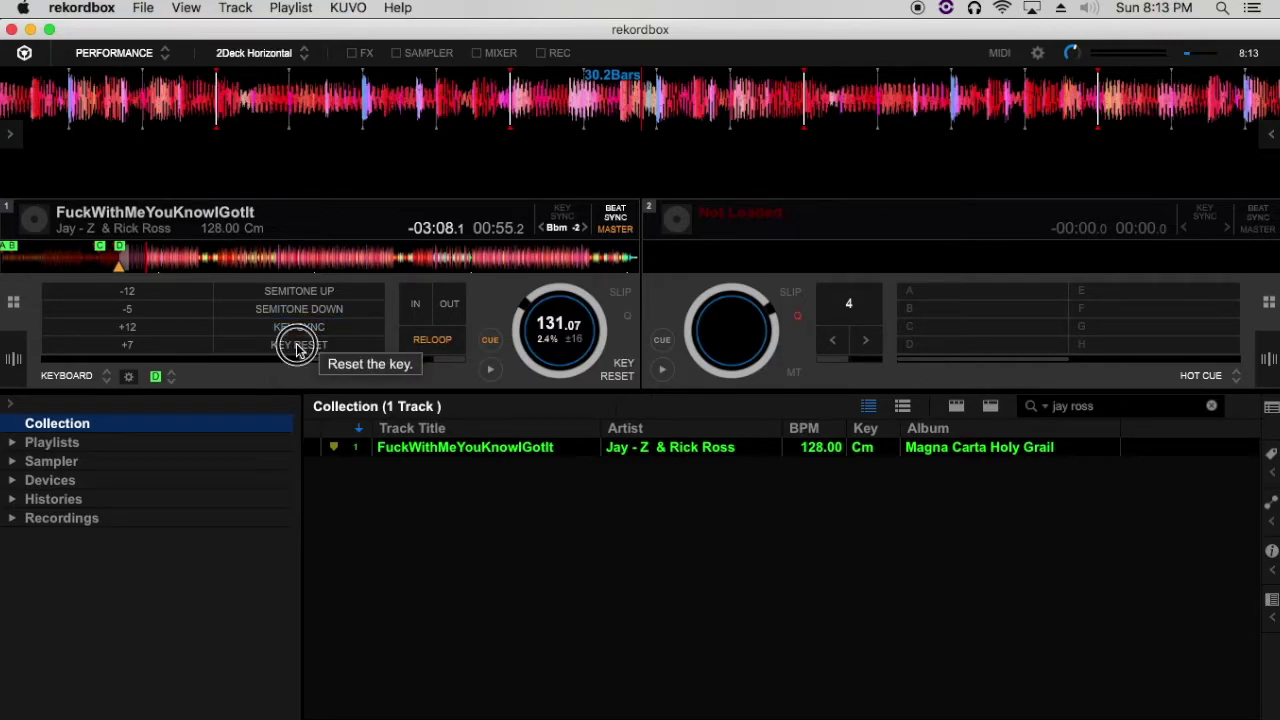
{"action": "scroll", "coordinate": [316, 366], "scroll_direction": "left", "scroll_amount": 3}
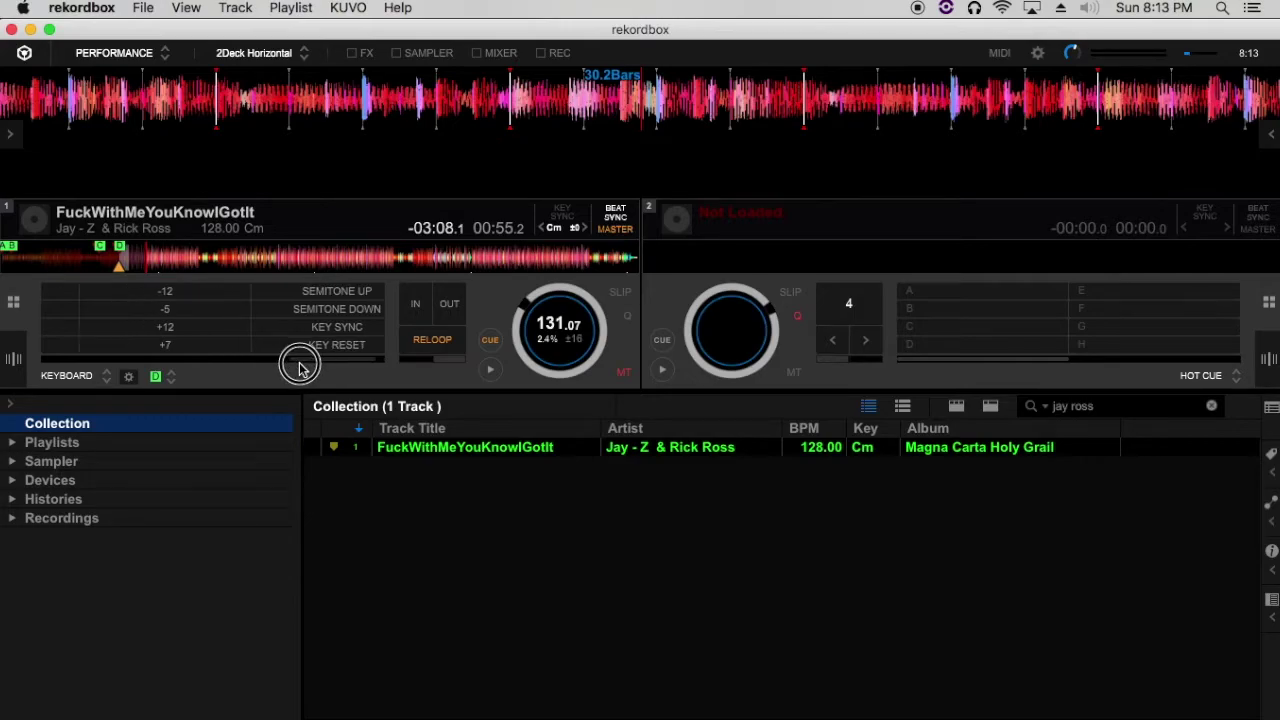
Try hot cue C, then hot cue B, as the keyboard pads' cue
{"action": "left_click", "coordinate": [171, 377]}
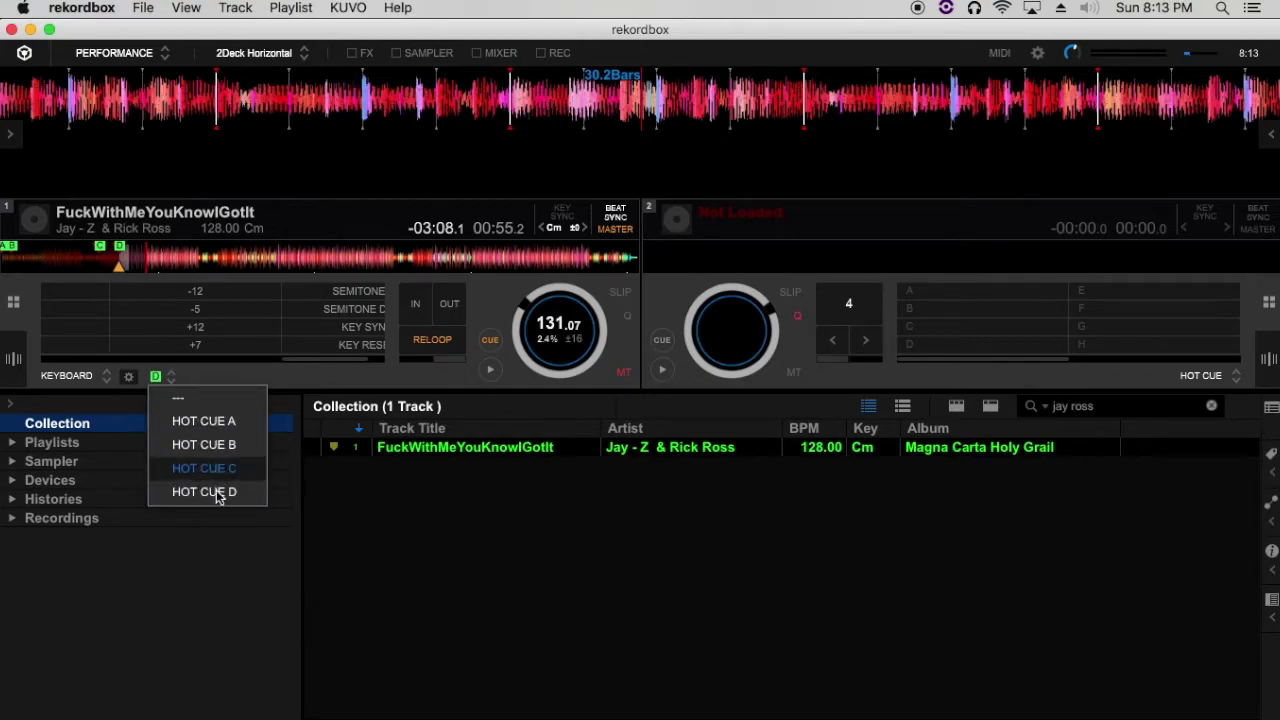
{"action": "left_click", "coordinate": [220, 468]}
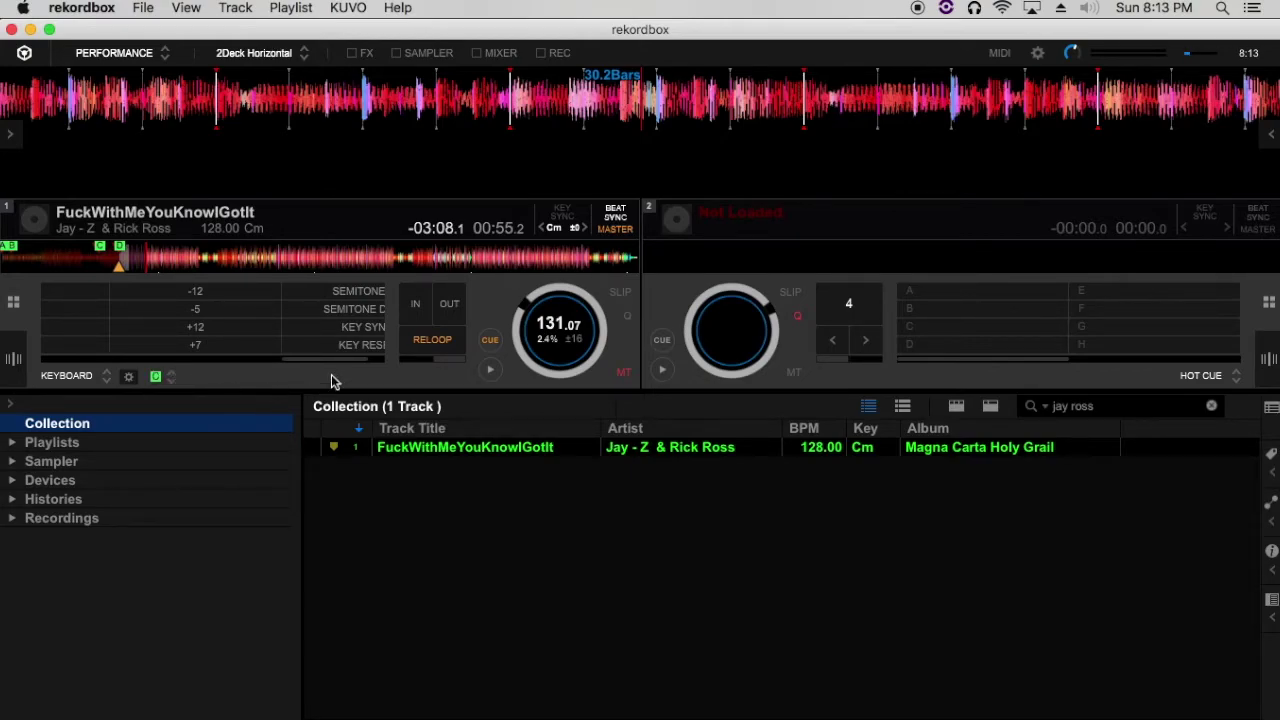
{"action": "left_click_drag", "start_coordinate": [360, 366], "coordinate": [130, 377]}
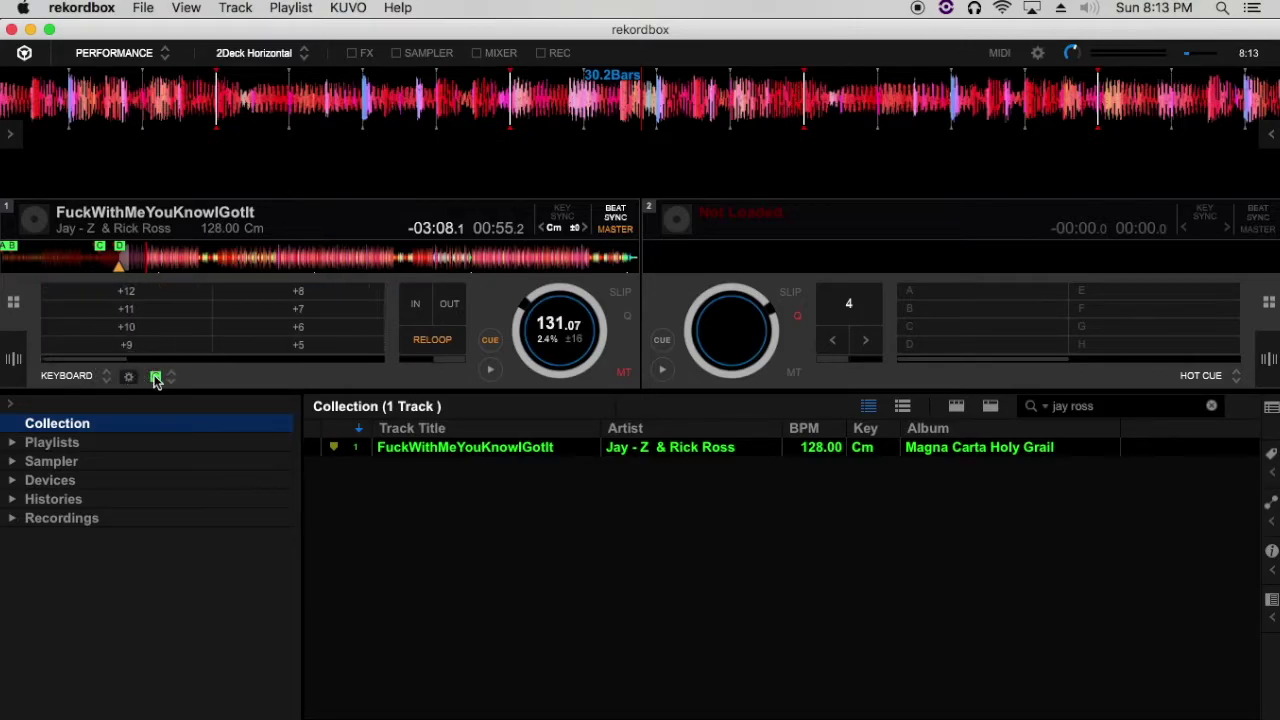
{"action": "left_click", "coordinate": [172, 376]}
{"action": "left_click", "coordinate": [209, 441]}
Through the KEYBOARD Edit setting, assign cue D, then Serato Cue 2
{"action": "left_click", "coordinate": [128, 380]}
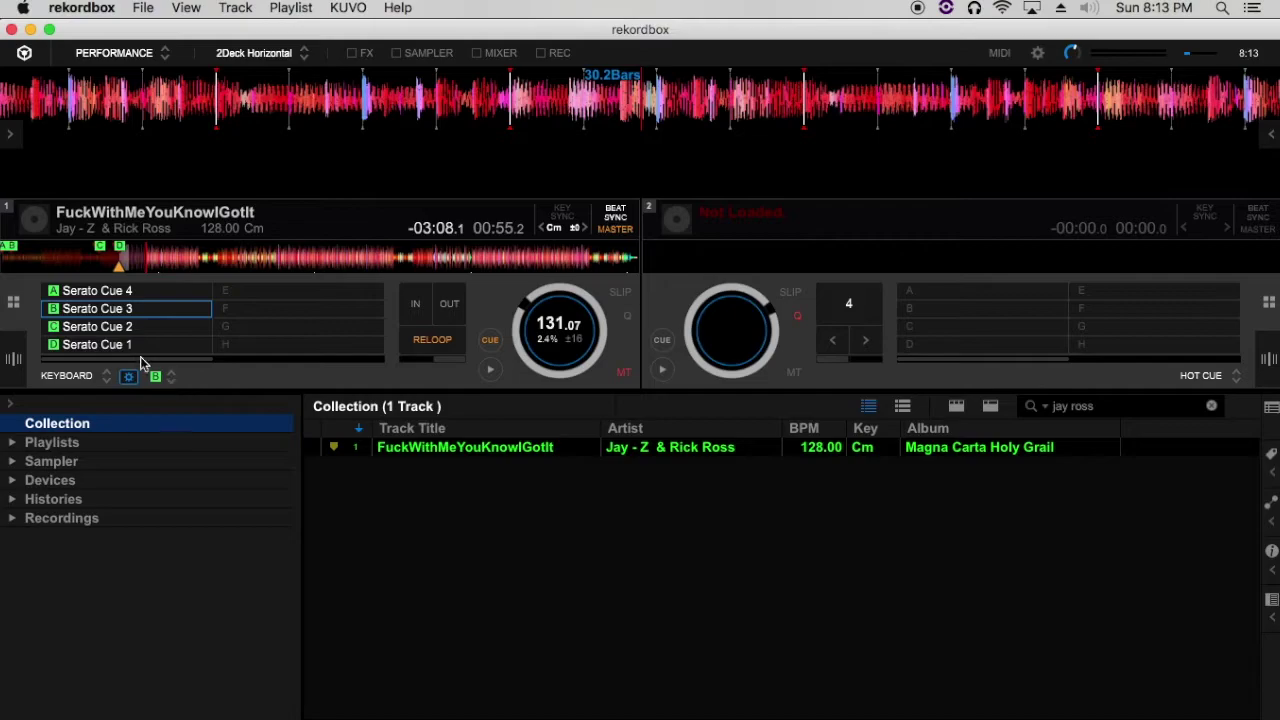
{"action": "left_click", "coordinate": [130, 347]}
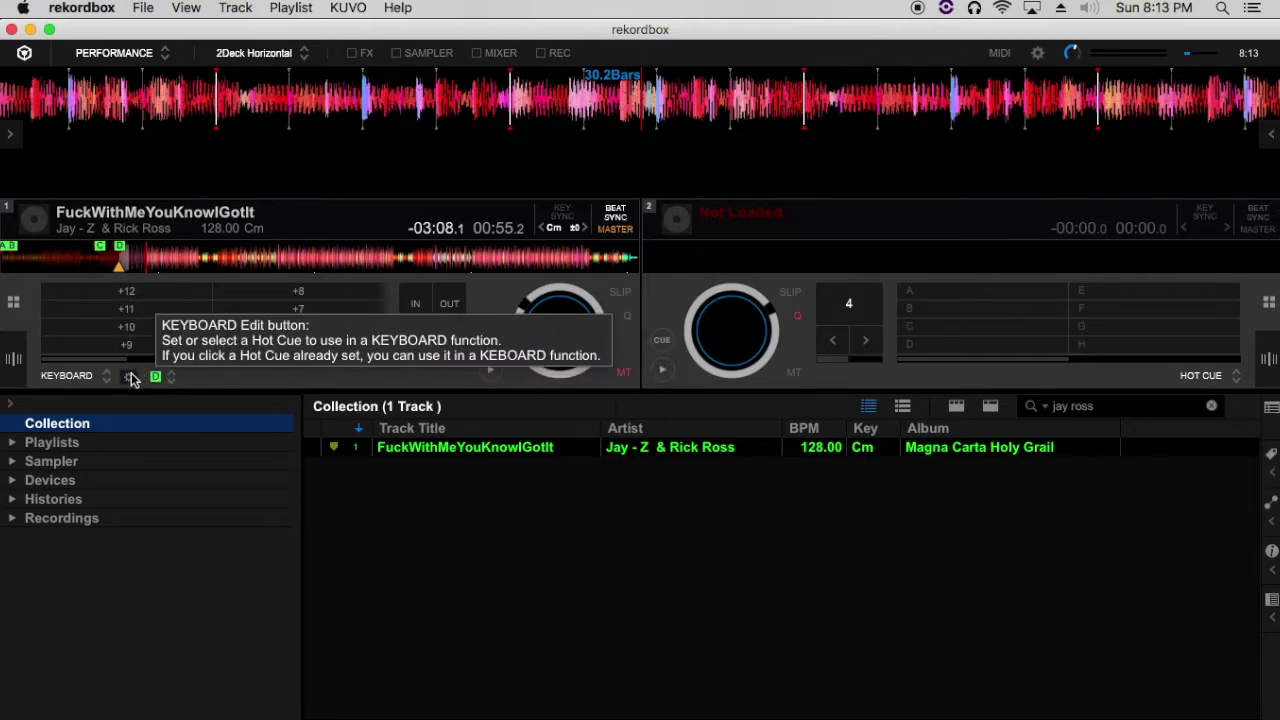
{"action": "left_click", "coordinate": [128, 376]}
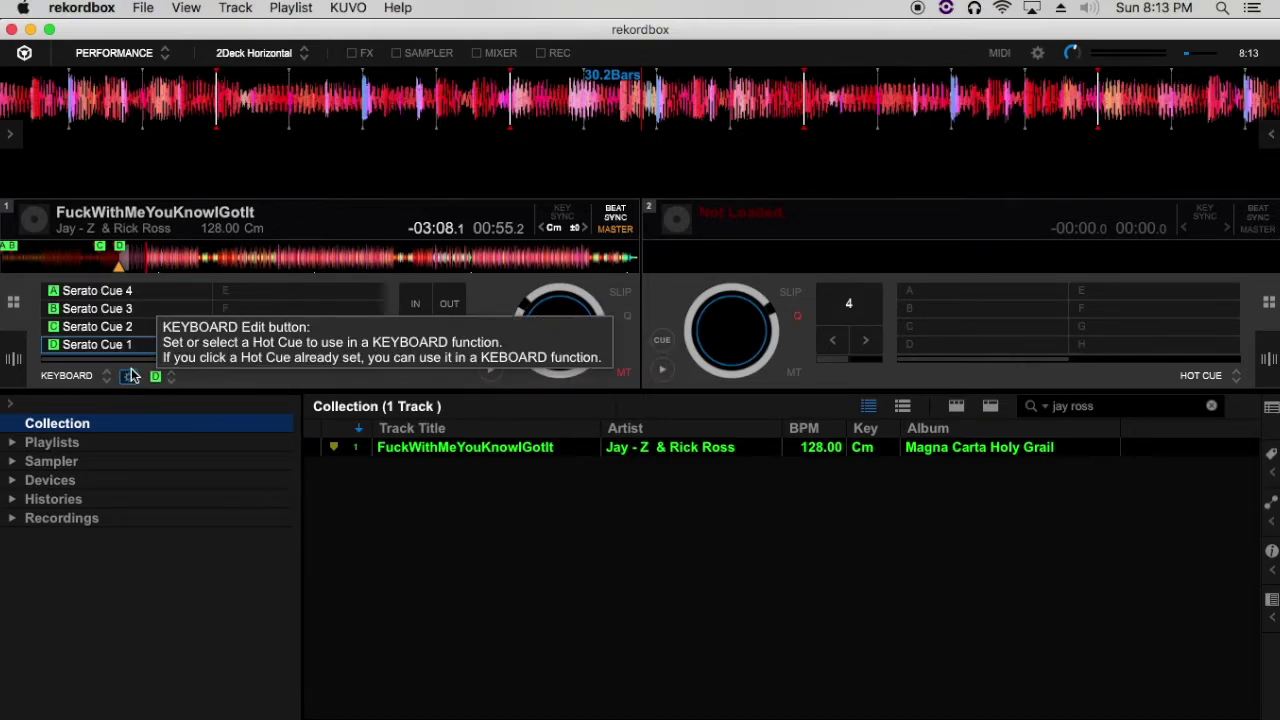
{"action": "left_click", "coordinate": [70, 328]}
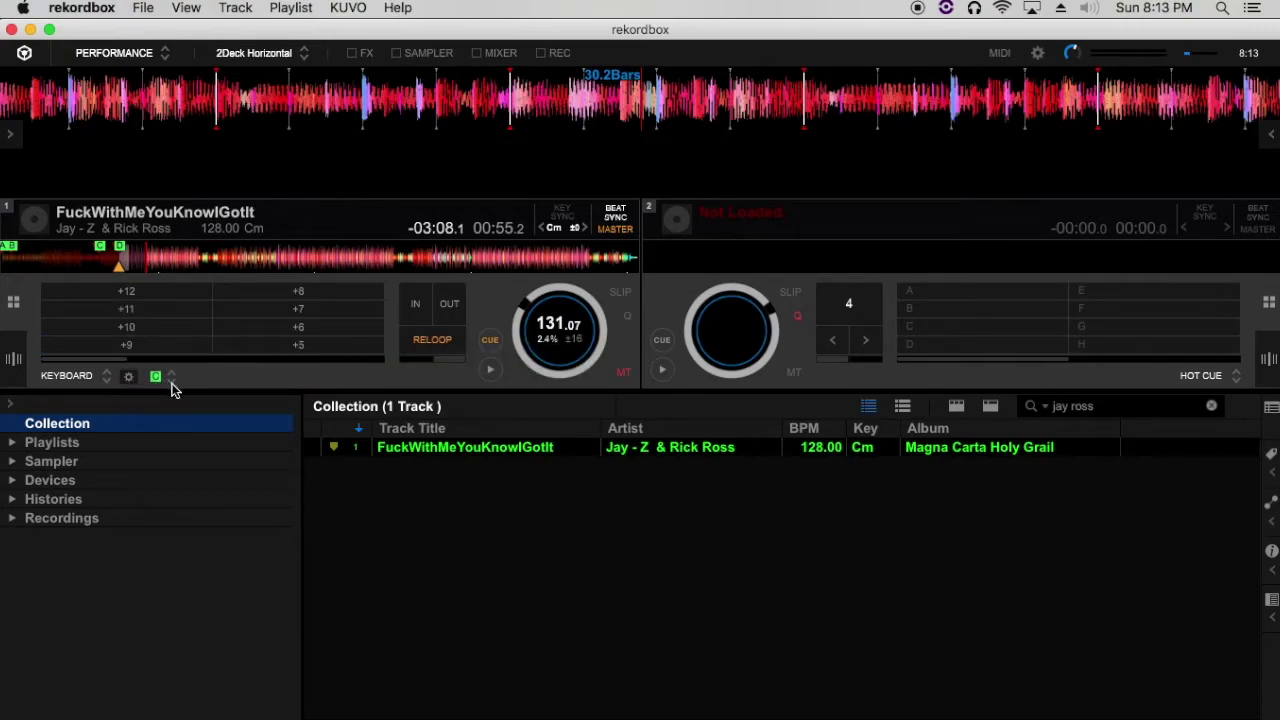
Reassign the keyboard pads to HOT CUE B
{"action": "left_click", "coordinate": [172, 377]}
{"action": "left_click", "coordinate": [175, 380]}
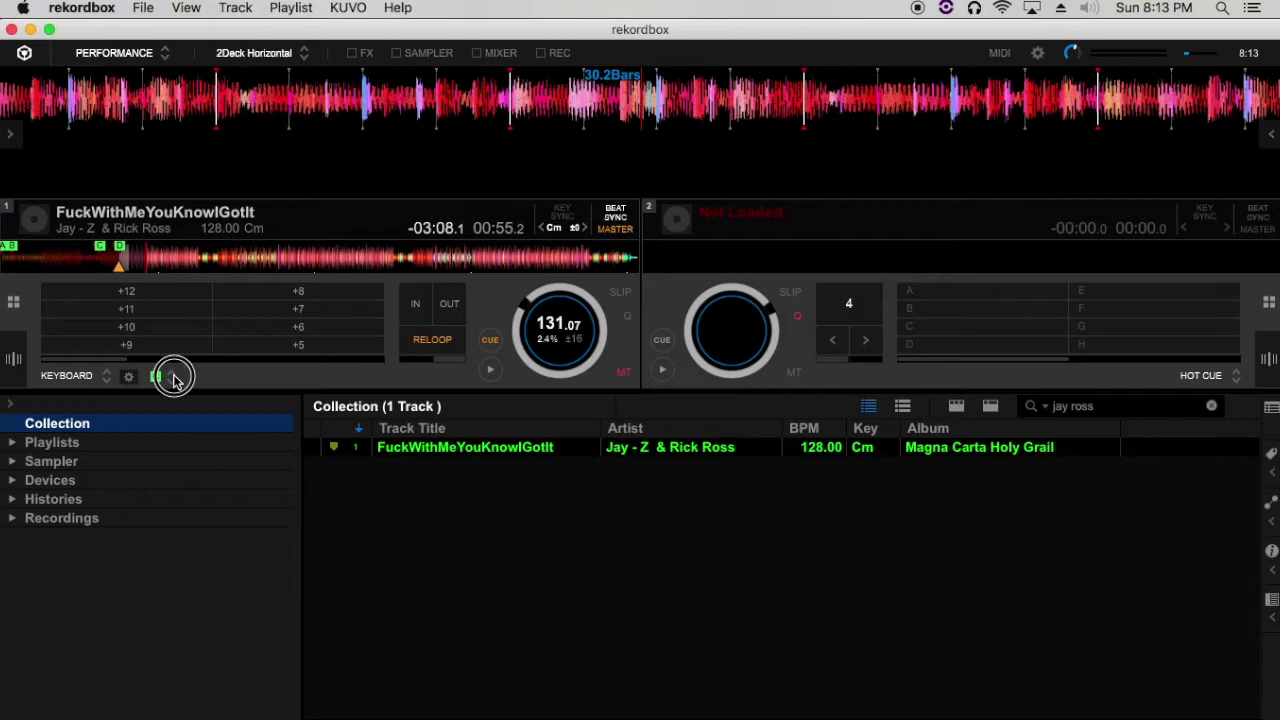
{"action": "left_click", "coordinate": [174, 379]}
{"action": "left_click", "coordinate": [200, 442]}
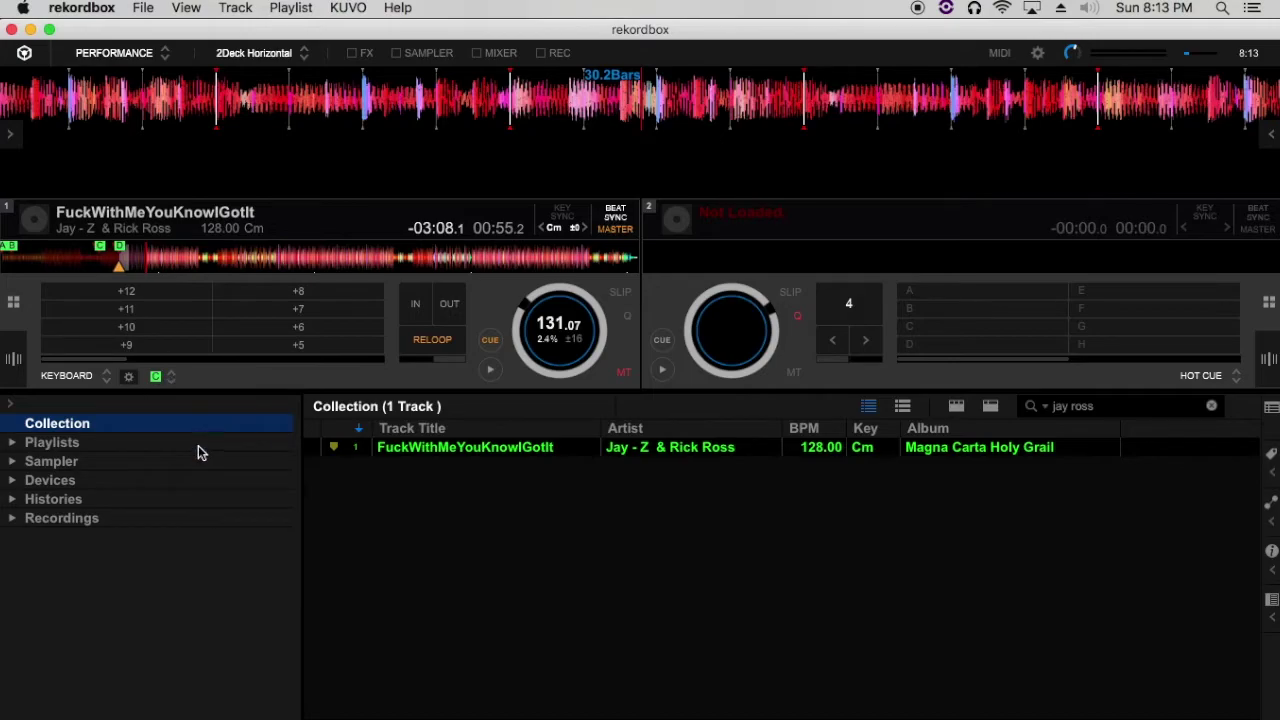
{"action": "left_click", "coordinate": [171, 380]}
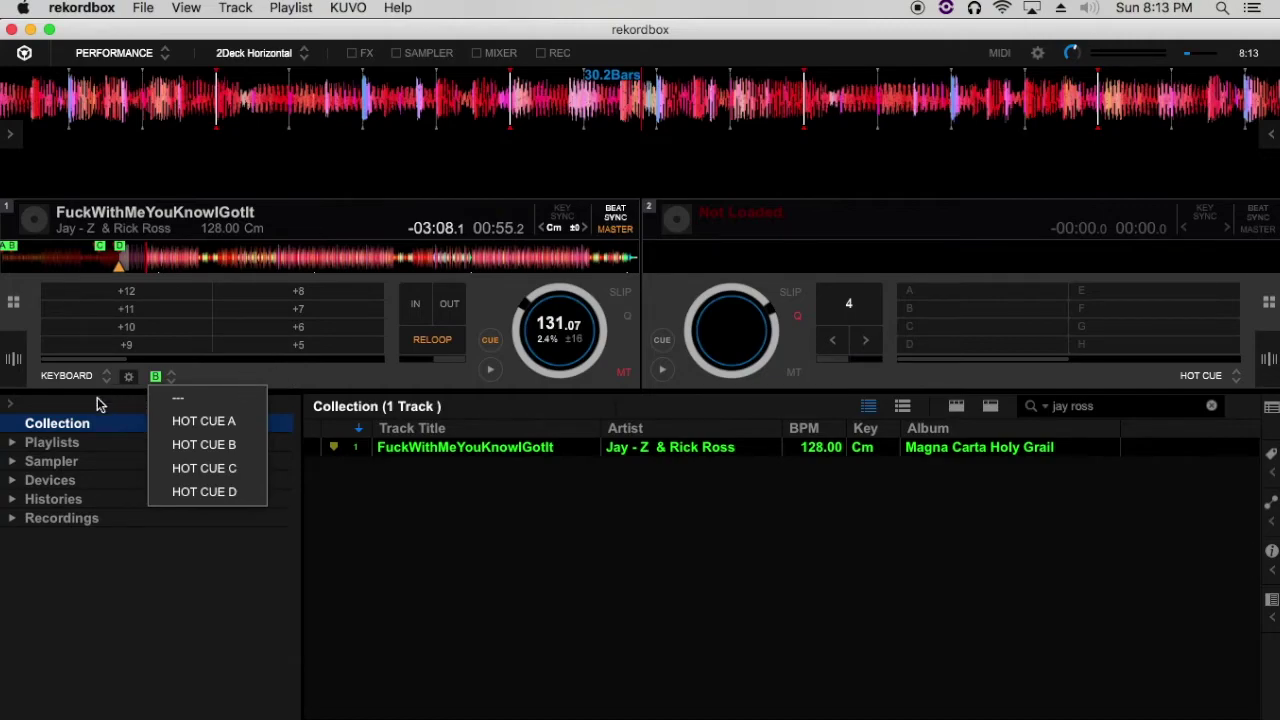
Set the keyboard cue to '---', unlinking the semitone pads from any hot cue
{"action": "left_click", "coordinate": [209, 404]}
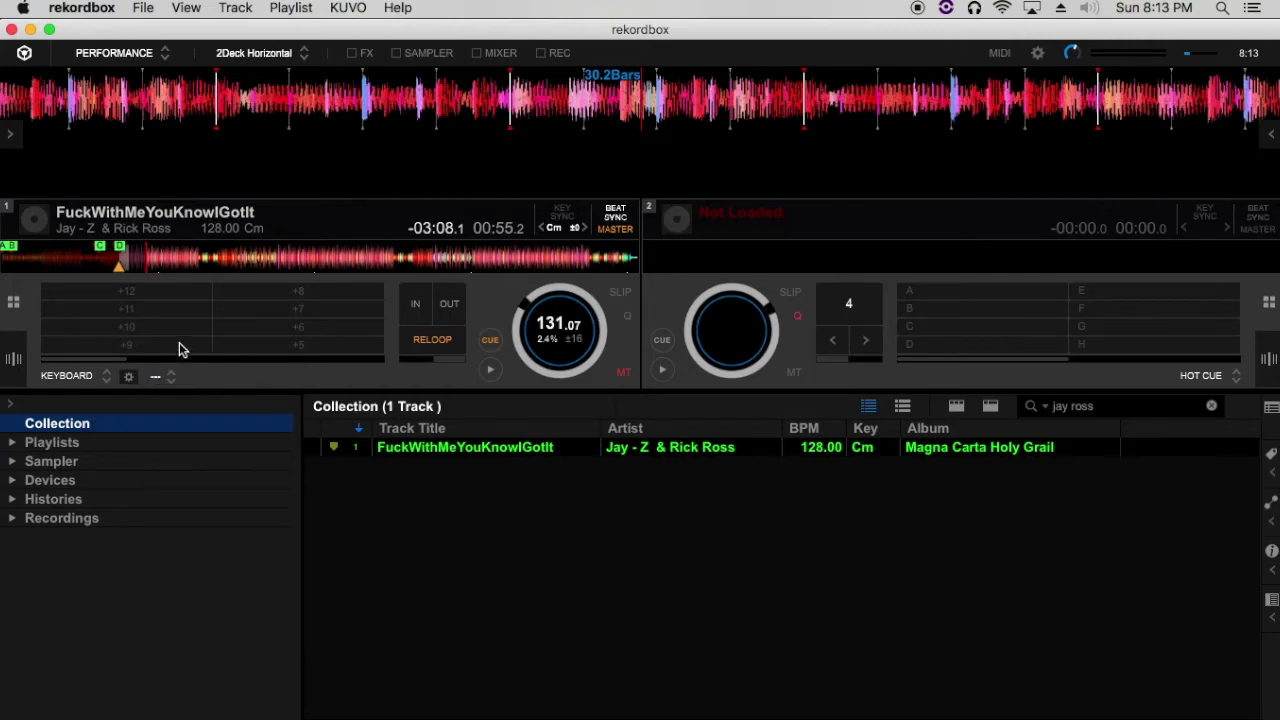
{"action": "scroll", "coordinate": [263, 325], "scroll_direction": "right", "scroll_amount": 3}
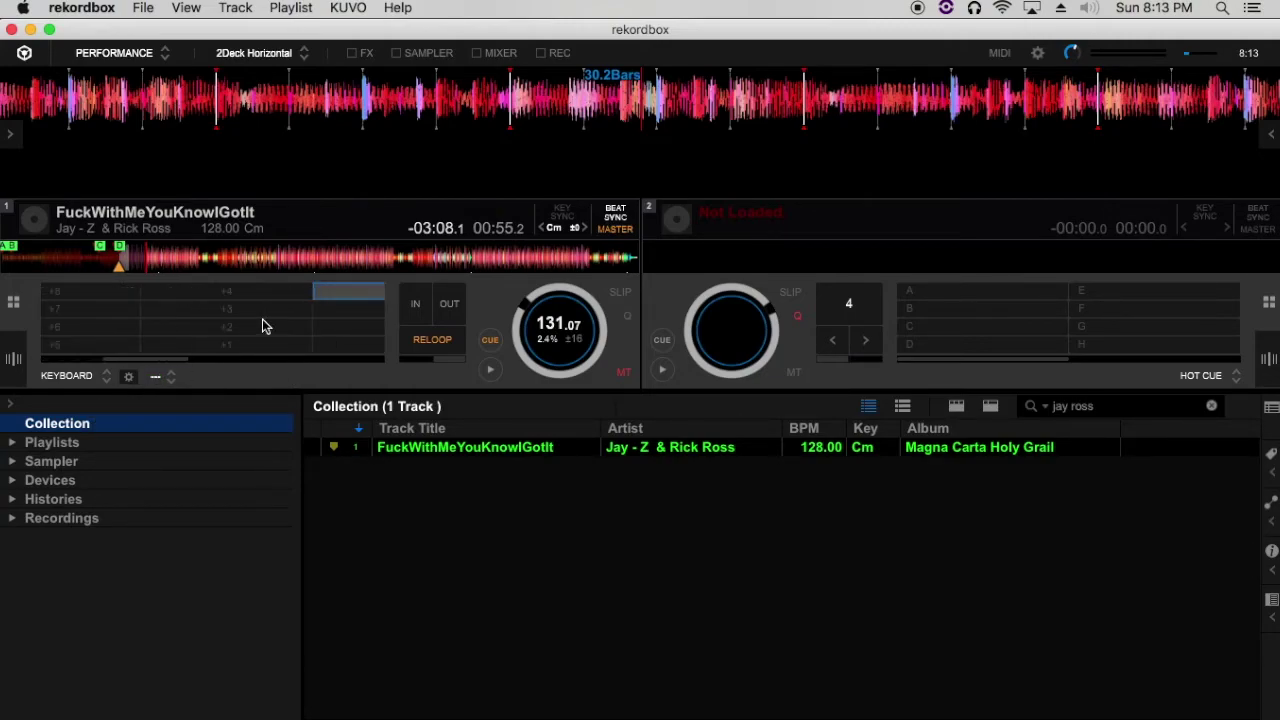
{"action": "scroll", "coordinate": [263, 325], "scroll_direction": "left", "scroll_amount": 3}
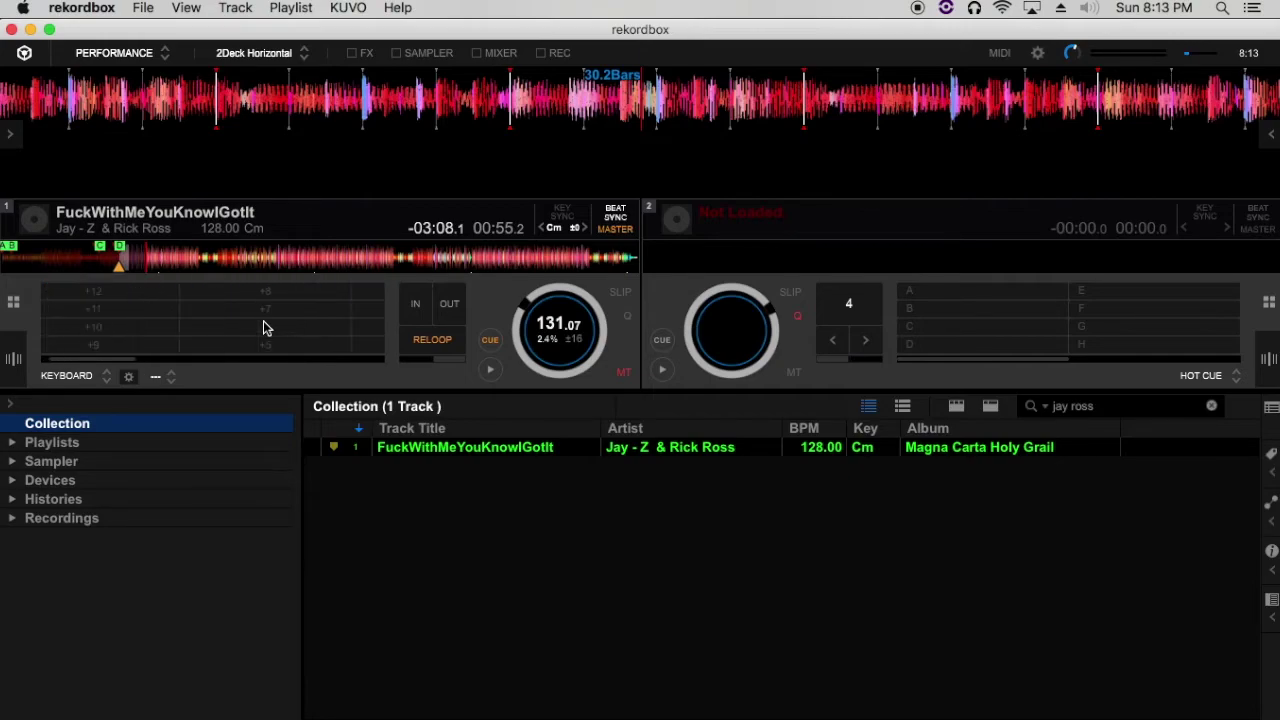
{"action": "scroll", "coordinate": [264, 327], "scroll_direction": "right", "scroll_amount": 5}
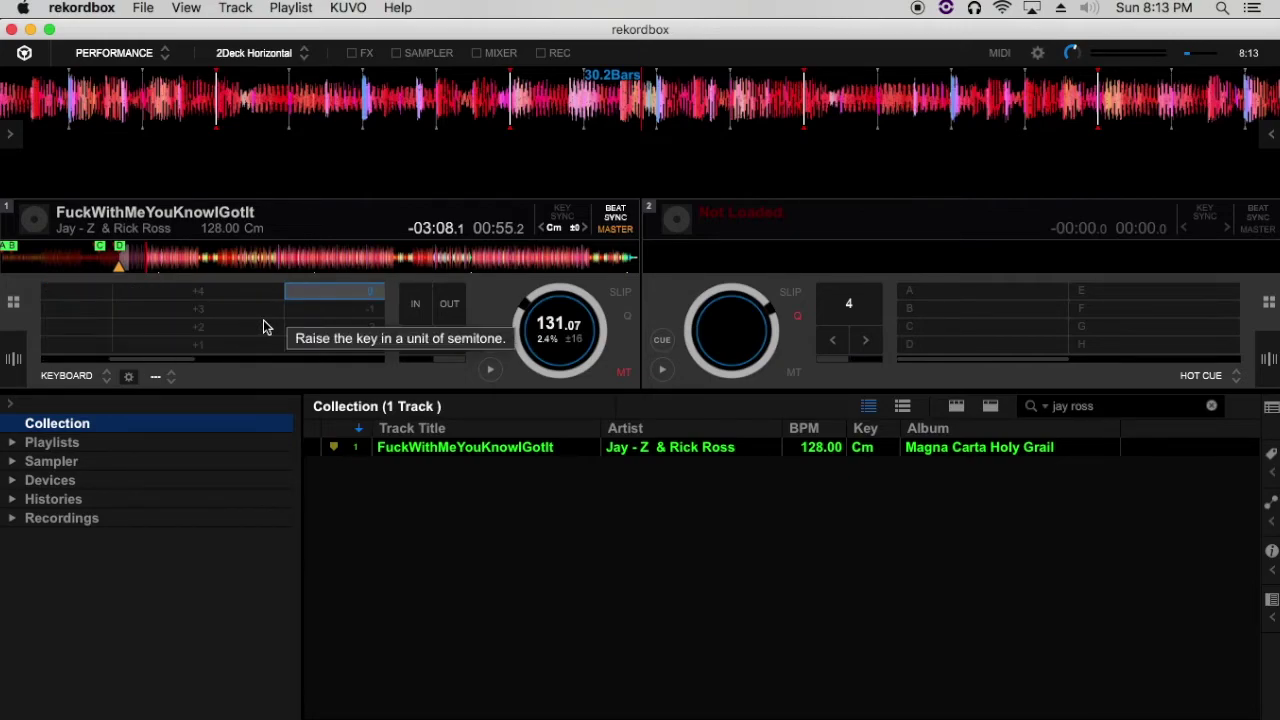
{"action": "scroll", "coordinate": [263, 325], "scroll_direction": "left", "scroll_amount": 5}
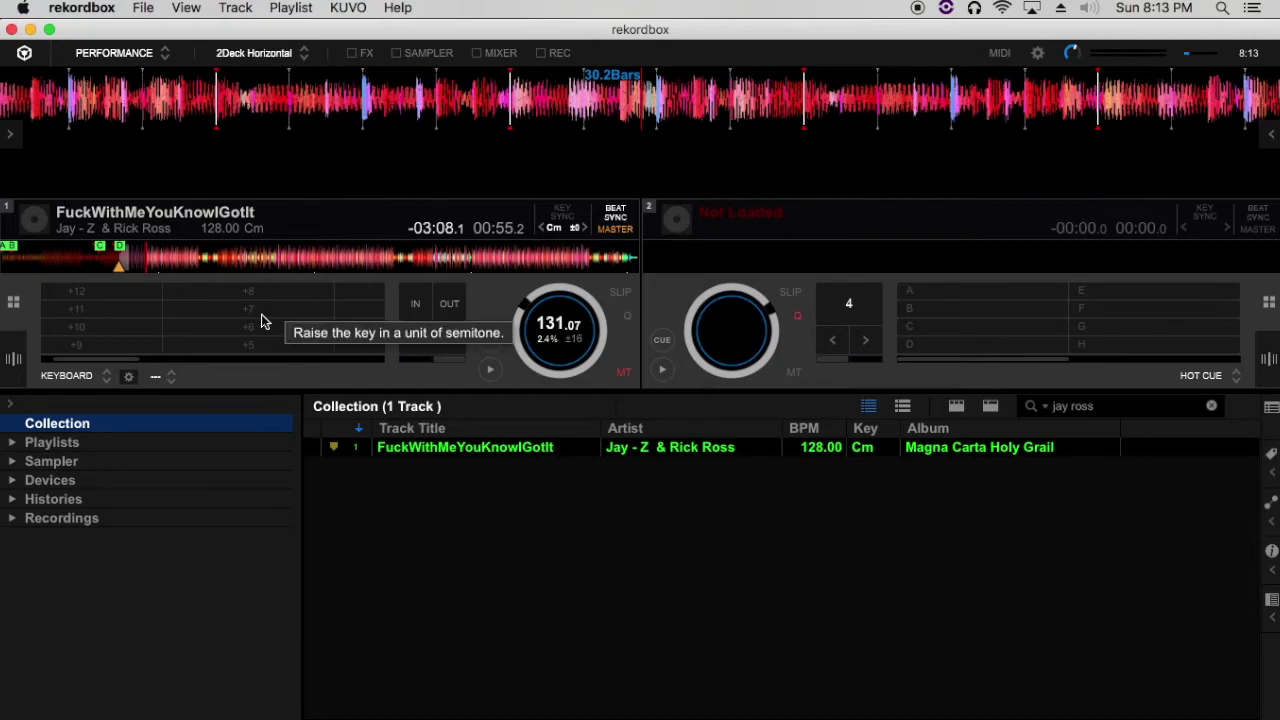